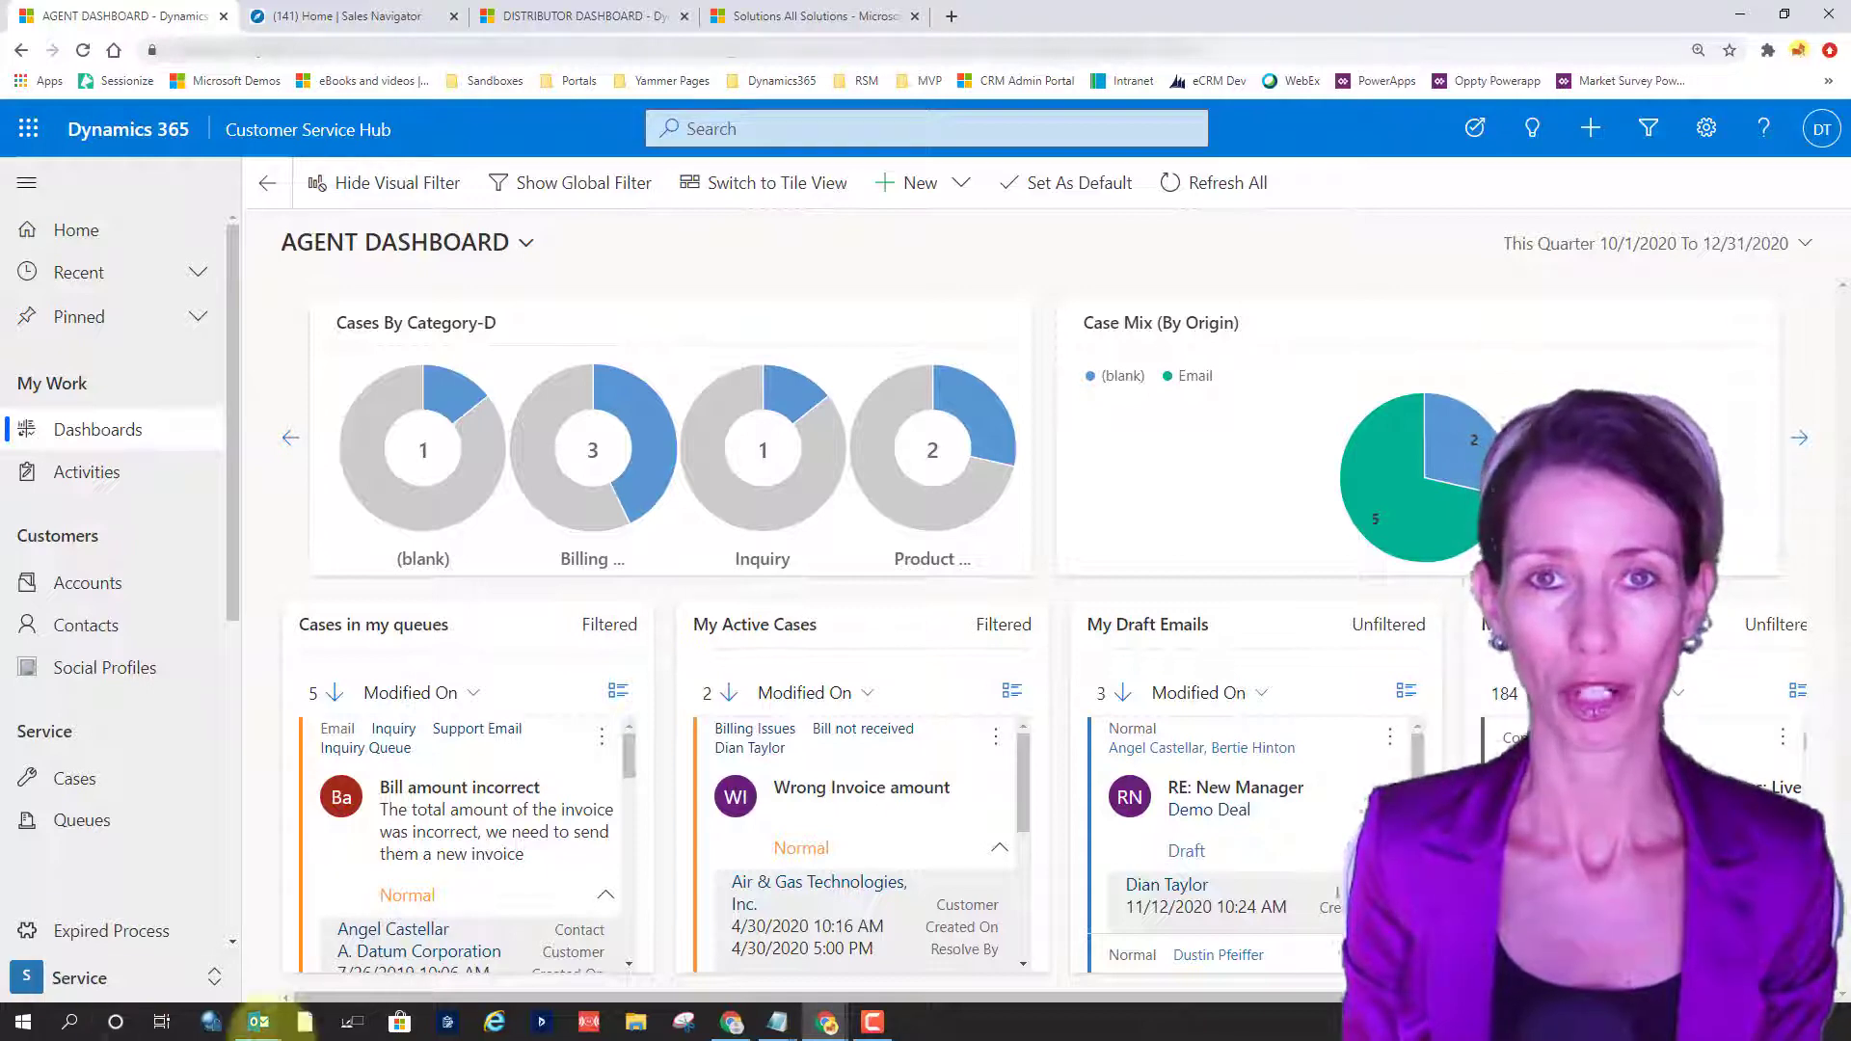
Open the Change area menu from the area switcher on the Agent Dashboard sitemap.
{"action": "left_click", "coordinate": [177, 979]}
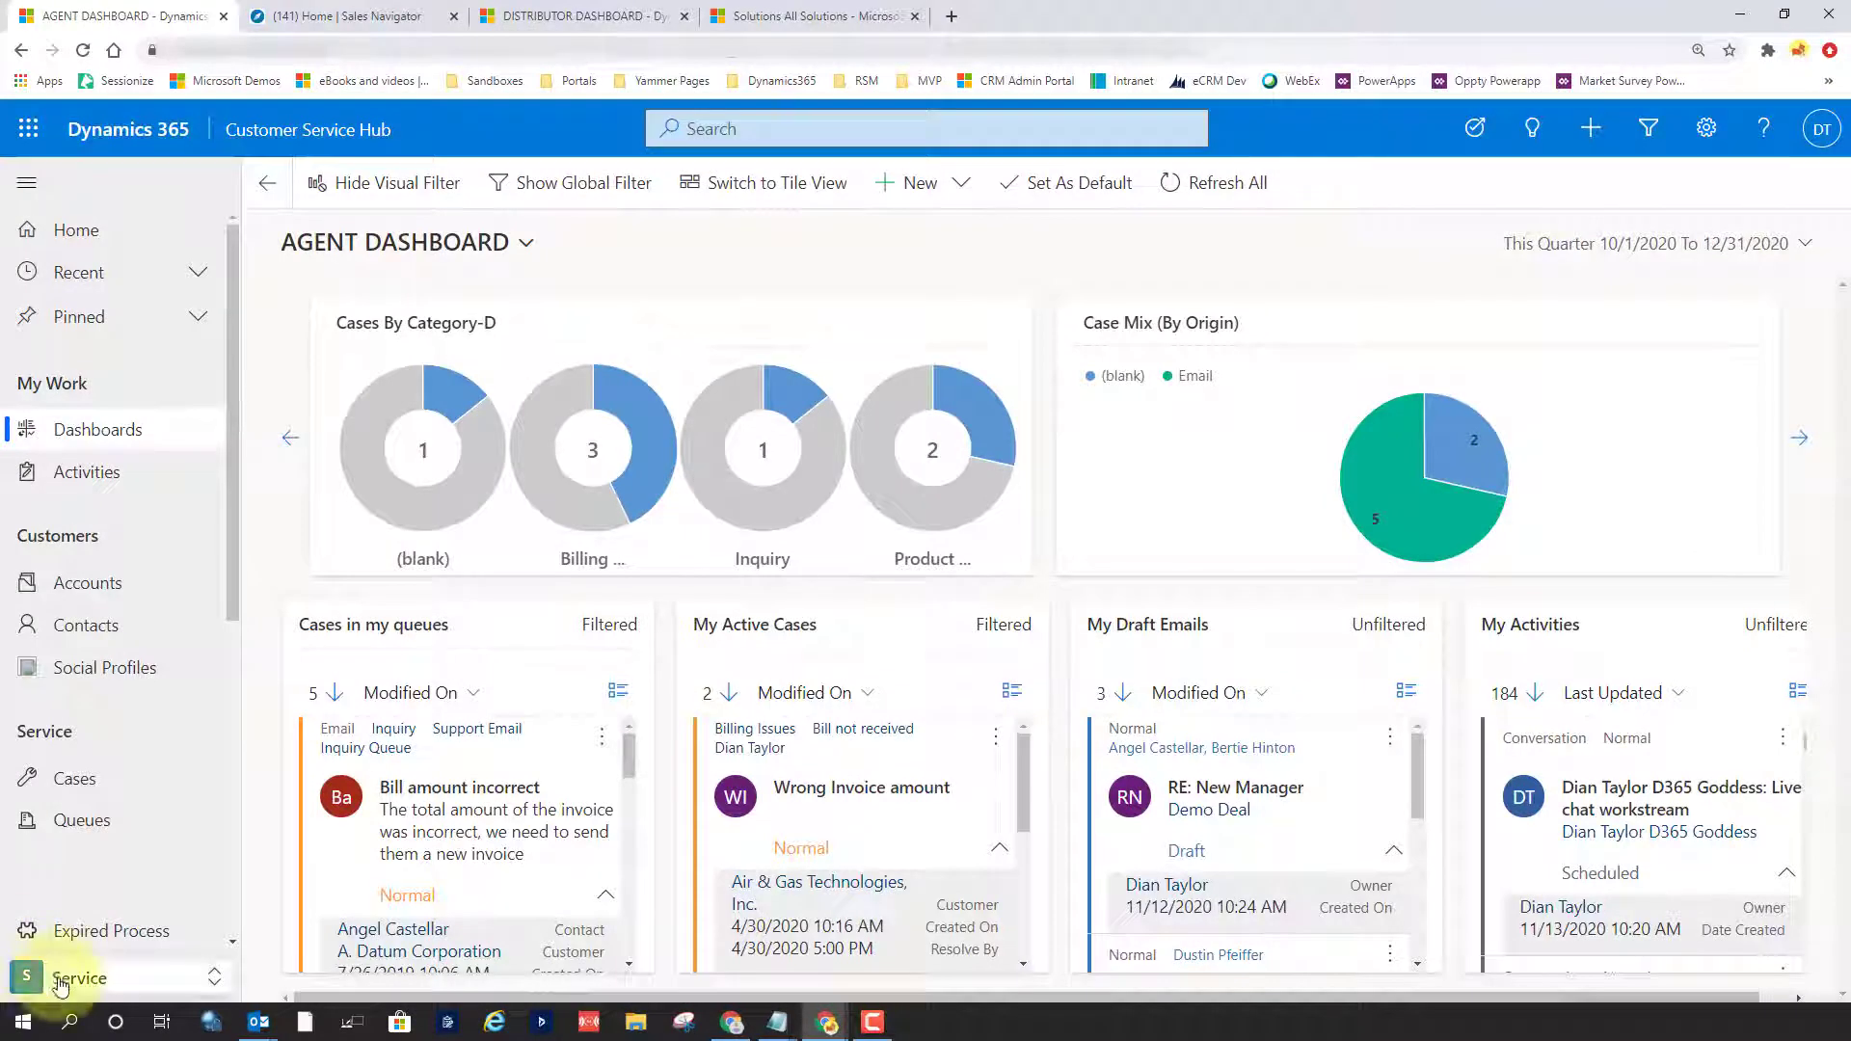
Switch to Service Management and open Search providers under Knowledge Base Management.
{"action": "left_click", "coordinate": [178, 982]}
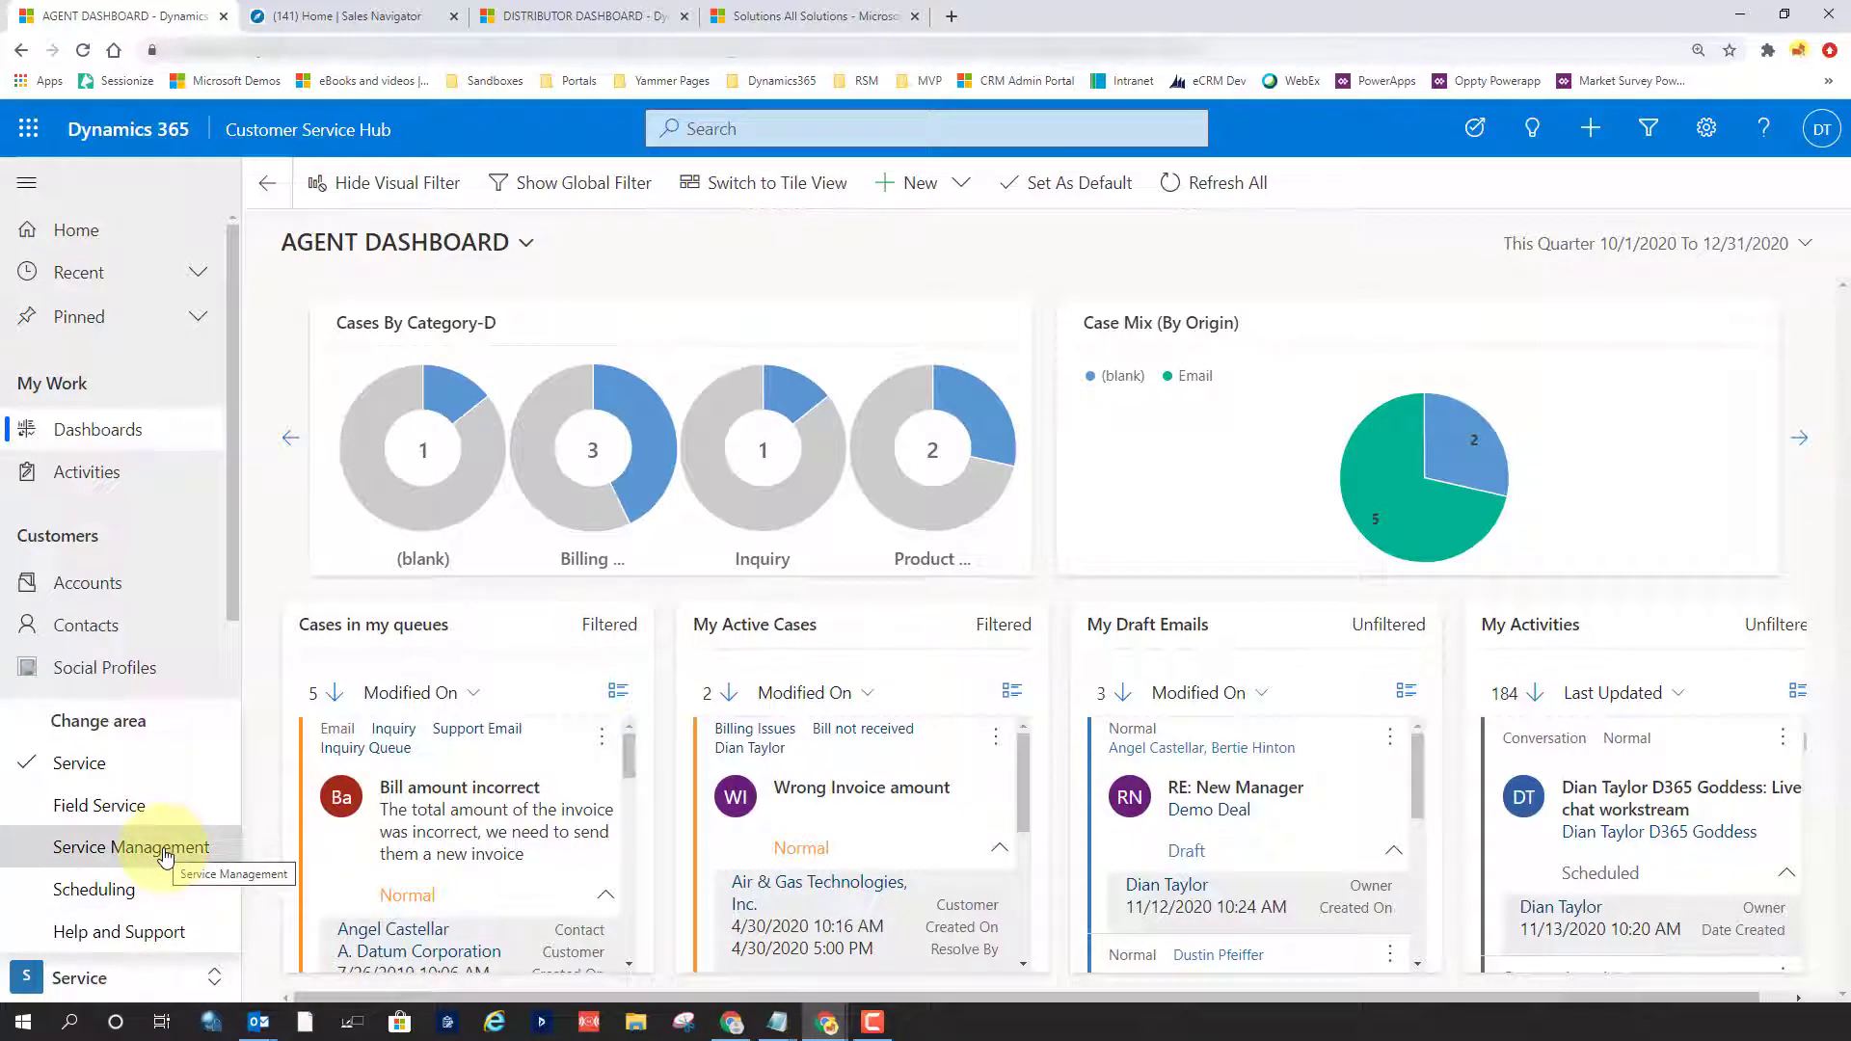
{"action": "left_click", "coordinate": [165, 854]}
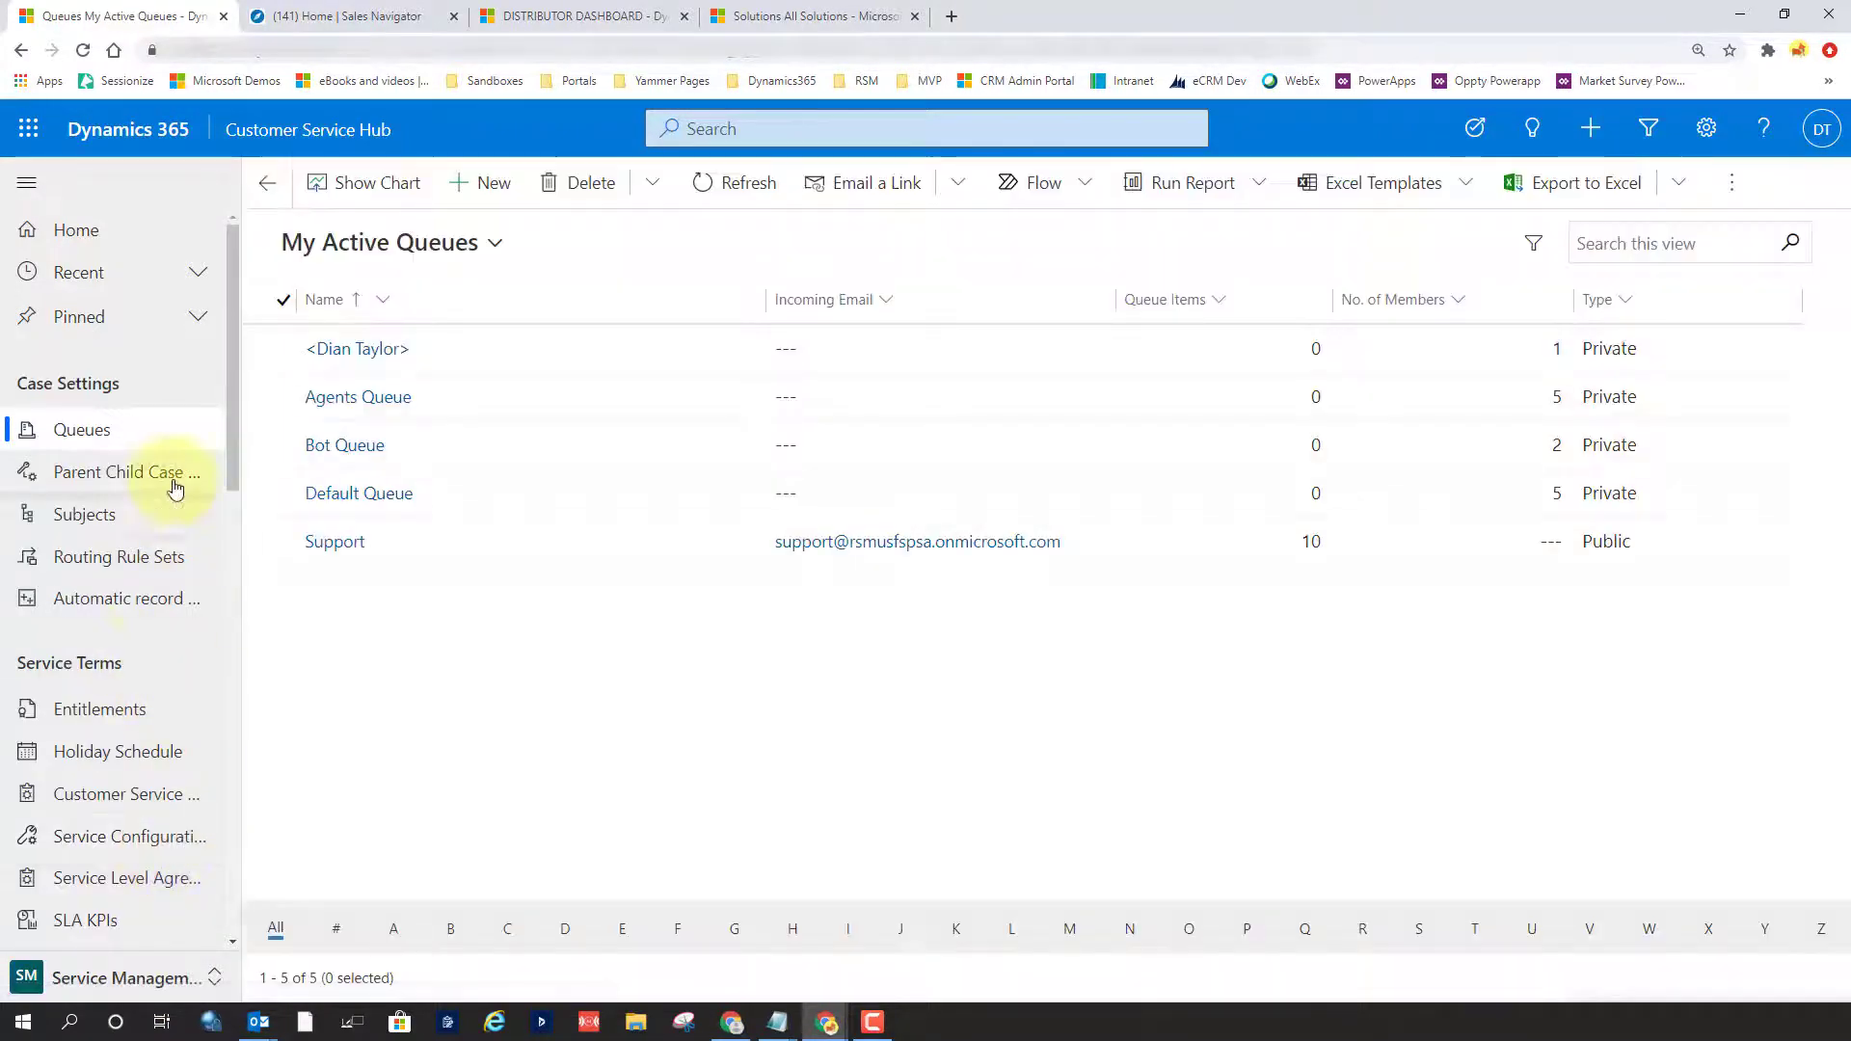
{"action": "left_click_drag", "start_coordinate": [236, 430], "coordinate": [265, 686]}
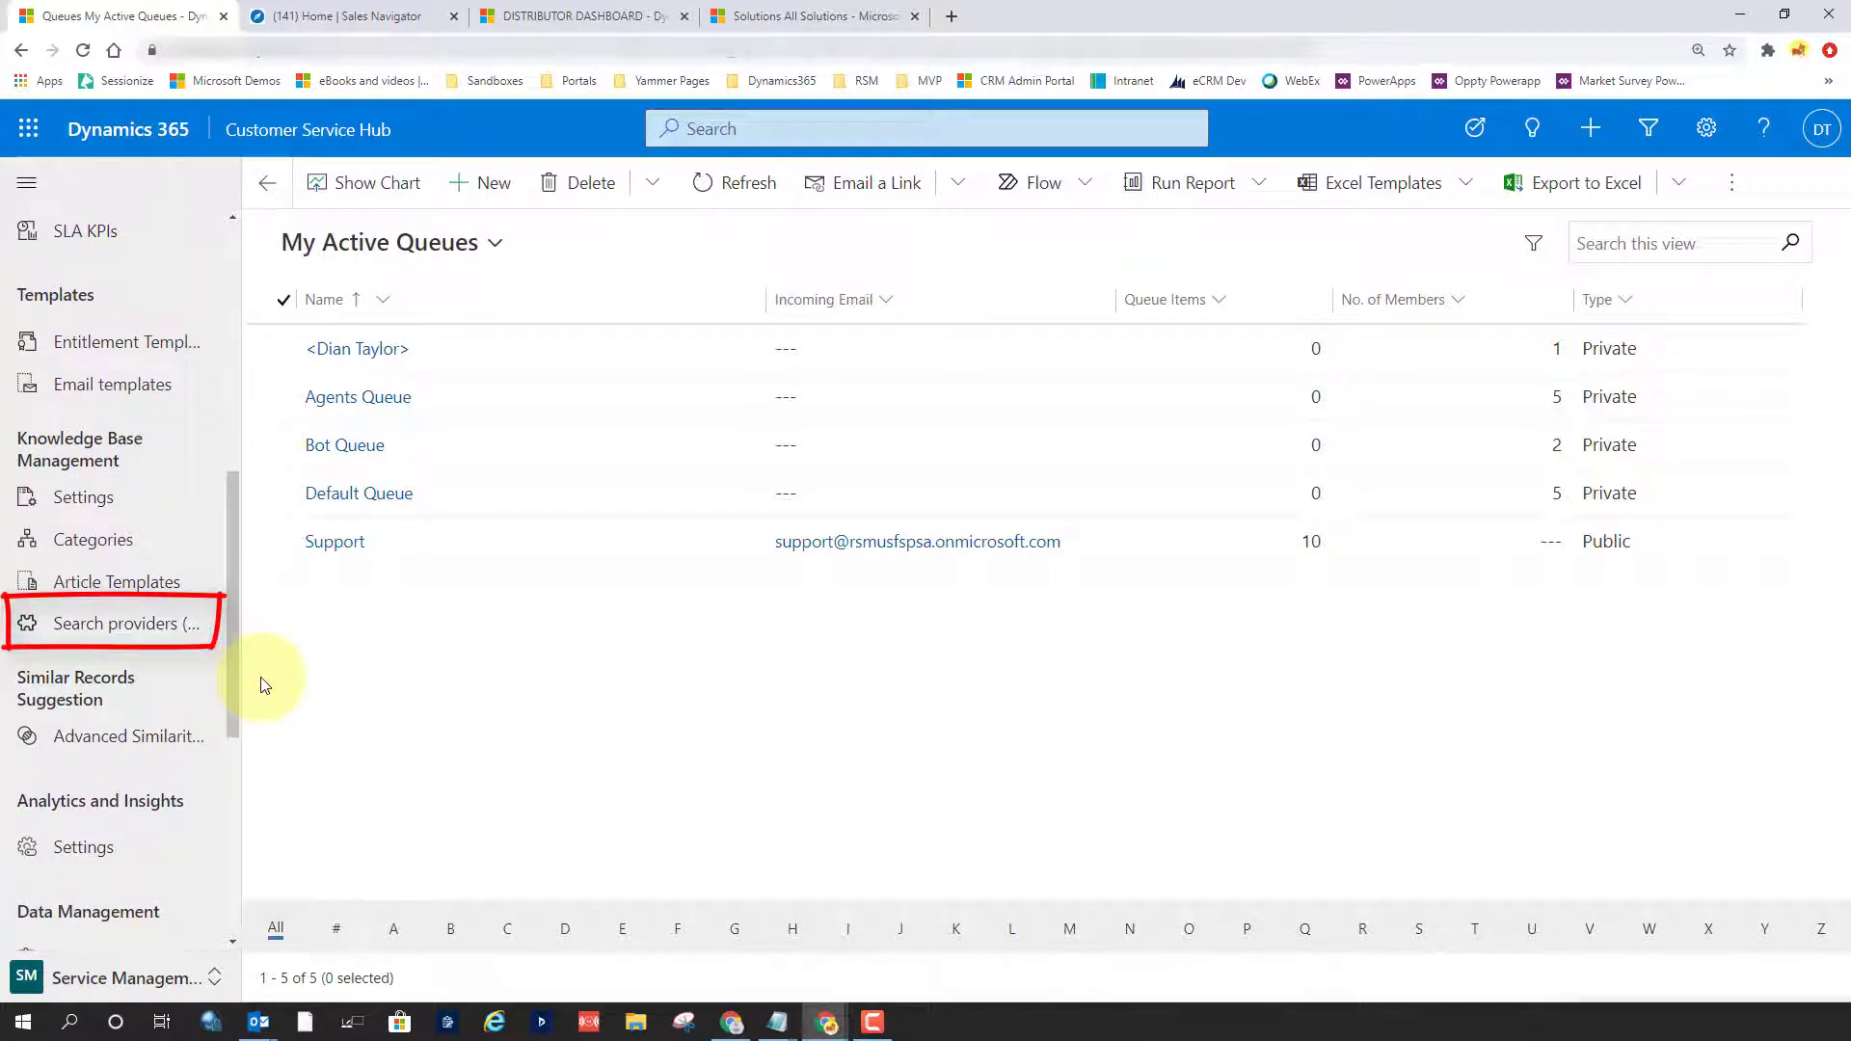
{"action": "left_click", "coordinate": [111, 626]}
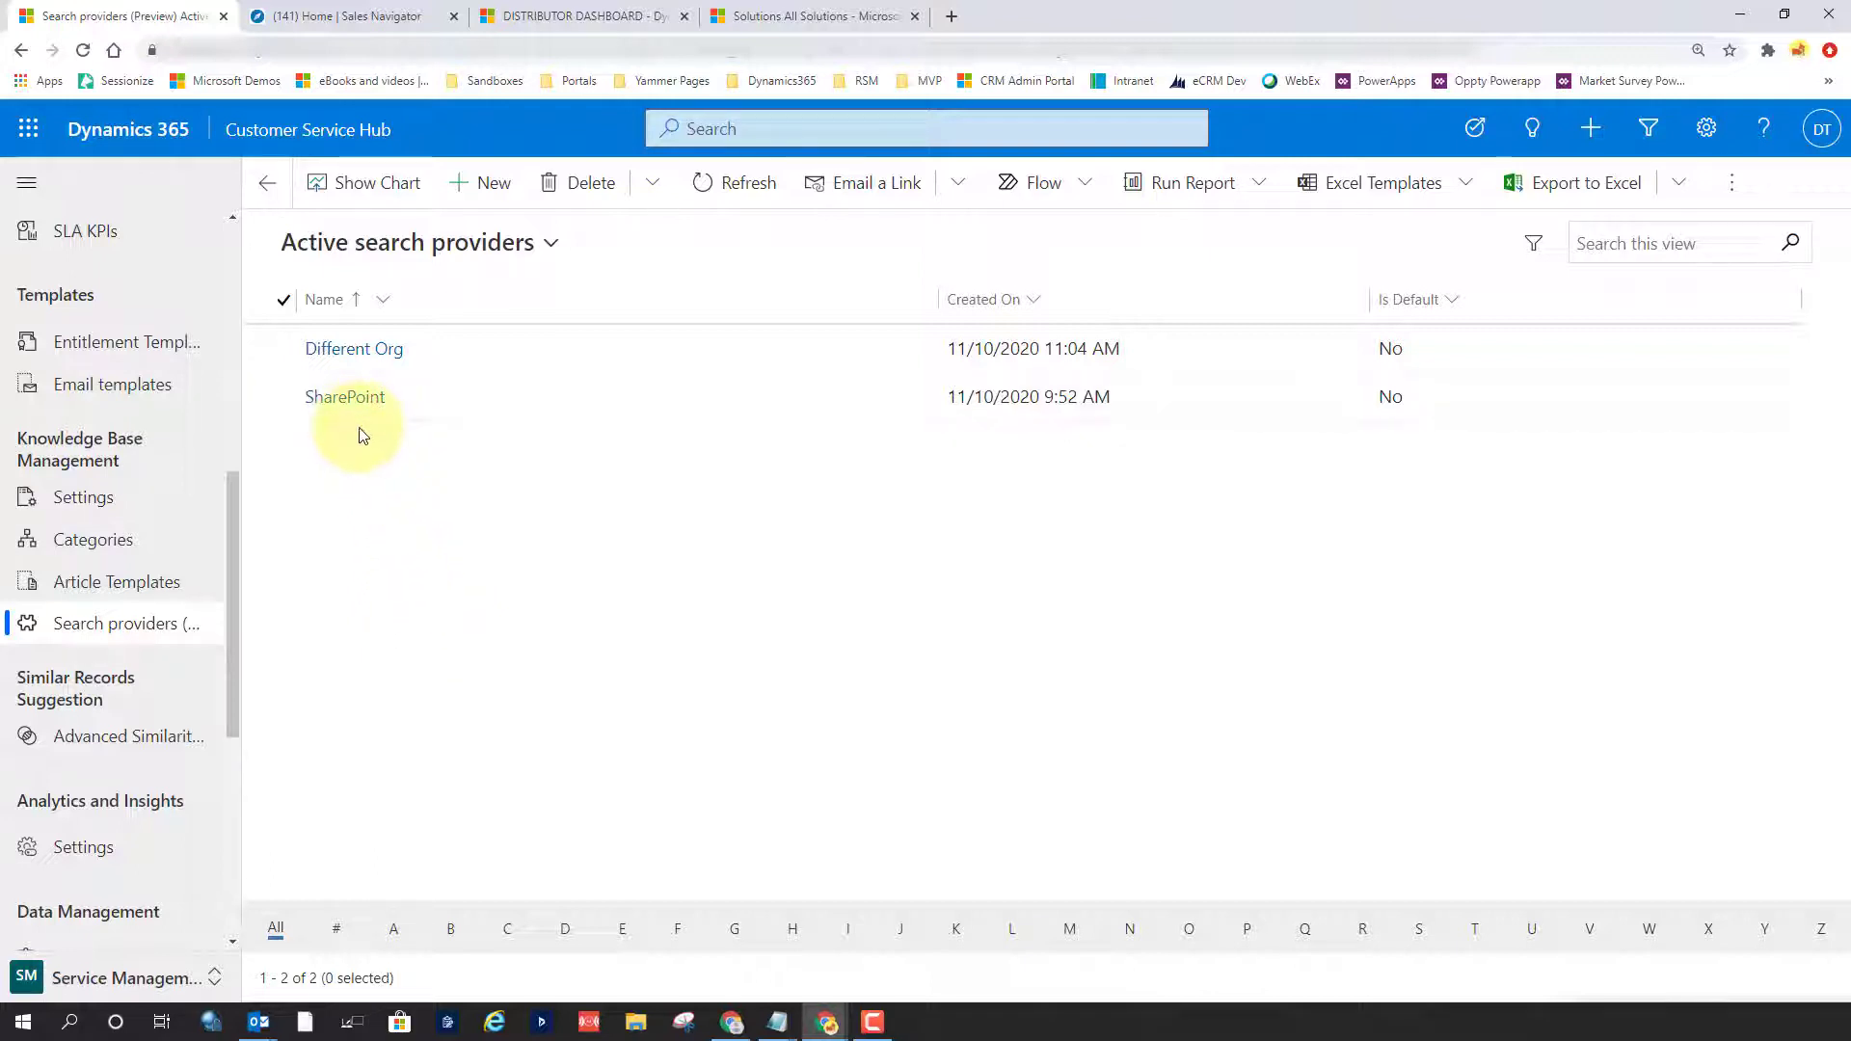
Open the SharePoint record from the Active search providers list.
{"action": "left_click", "coordinate": [351, 400]}
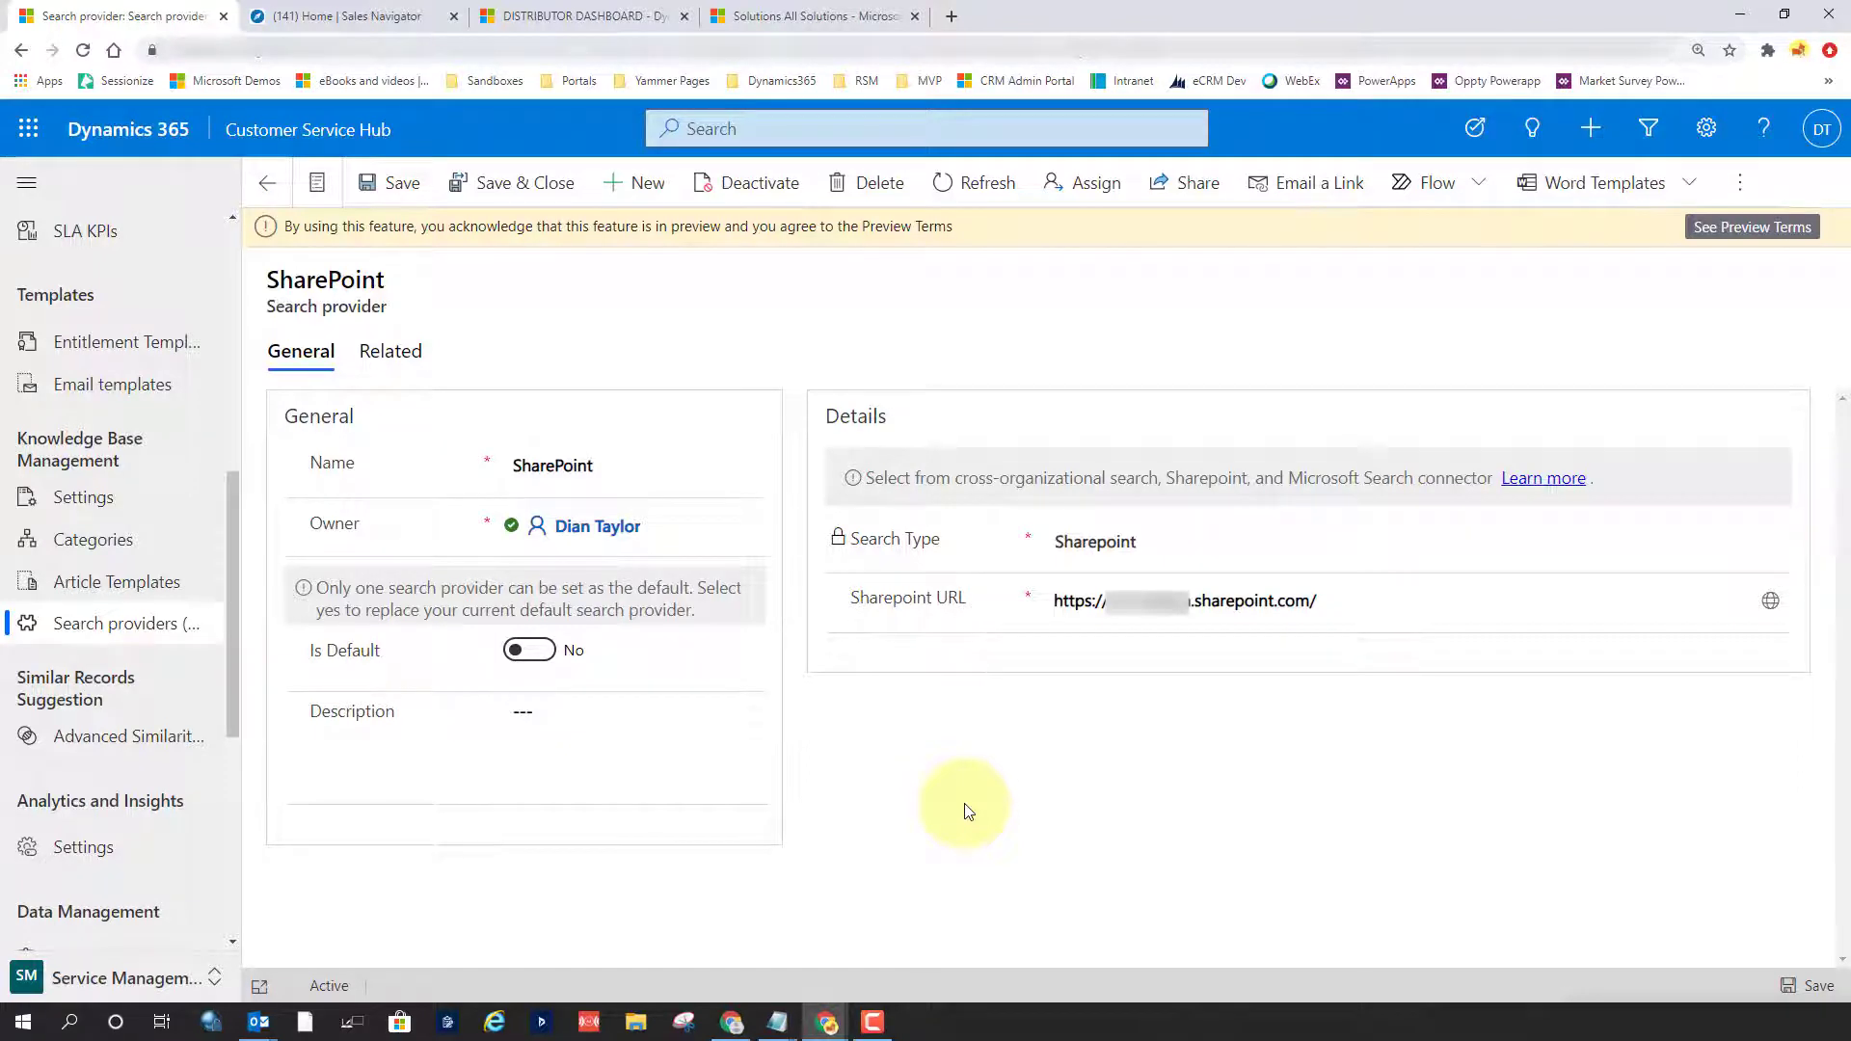
Create a new search provider and try Sharepoint as its Search Type.
{"action": "left_click", "coordinate": [262, 193]}
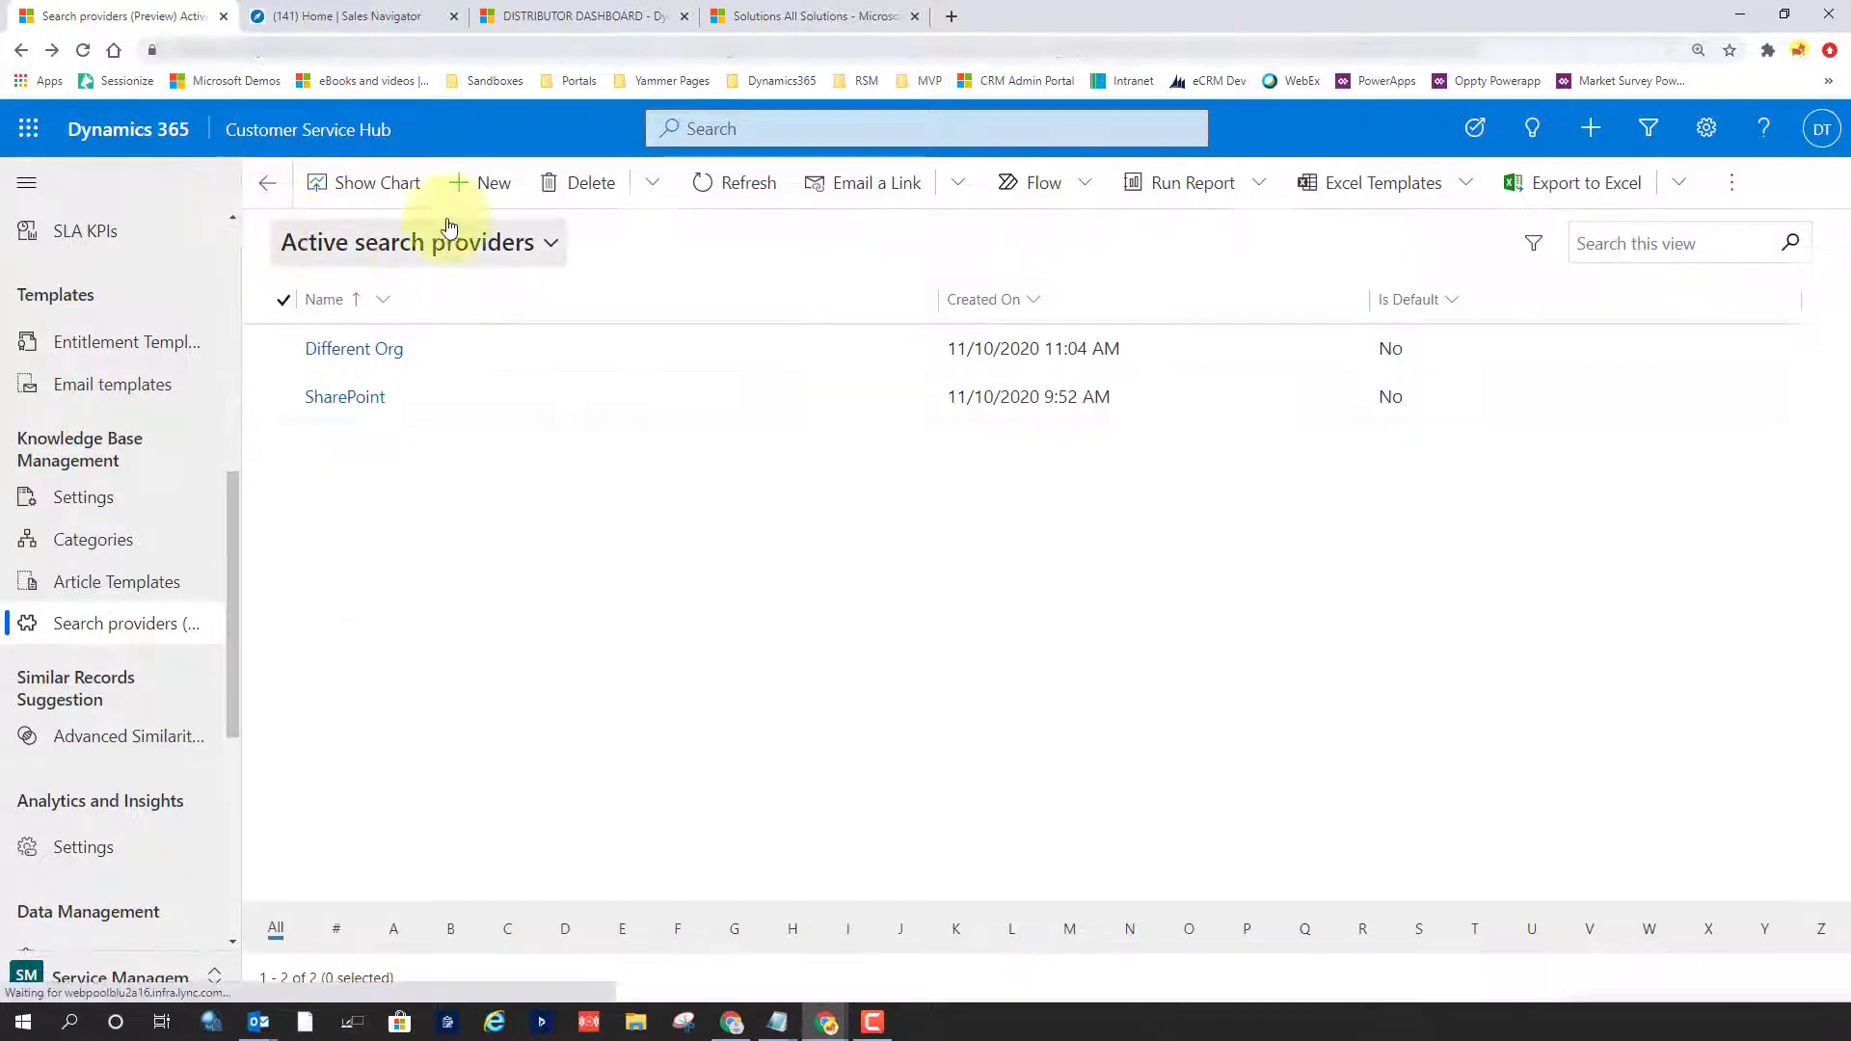
{"action": "left_click", "coordinate": [480, 185]}
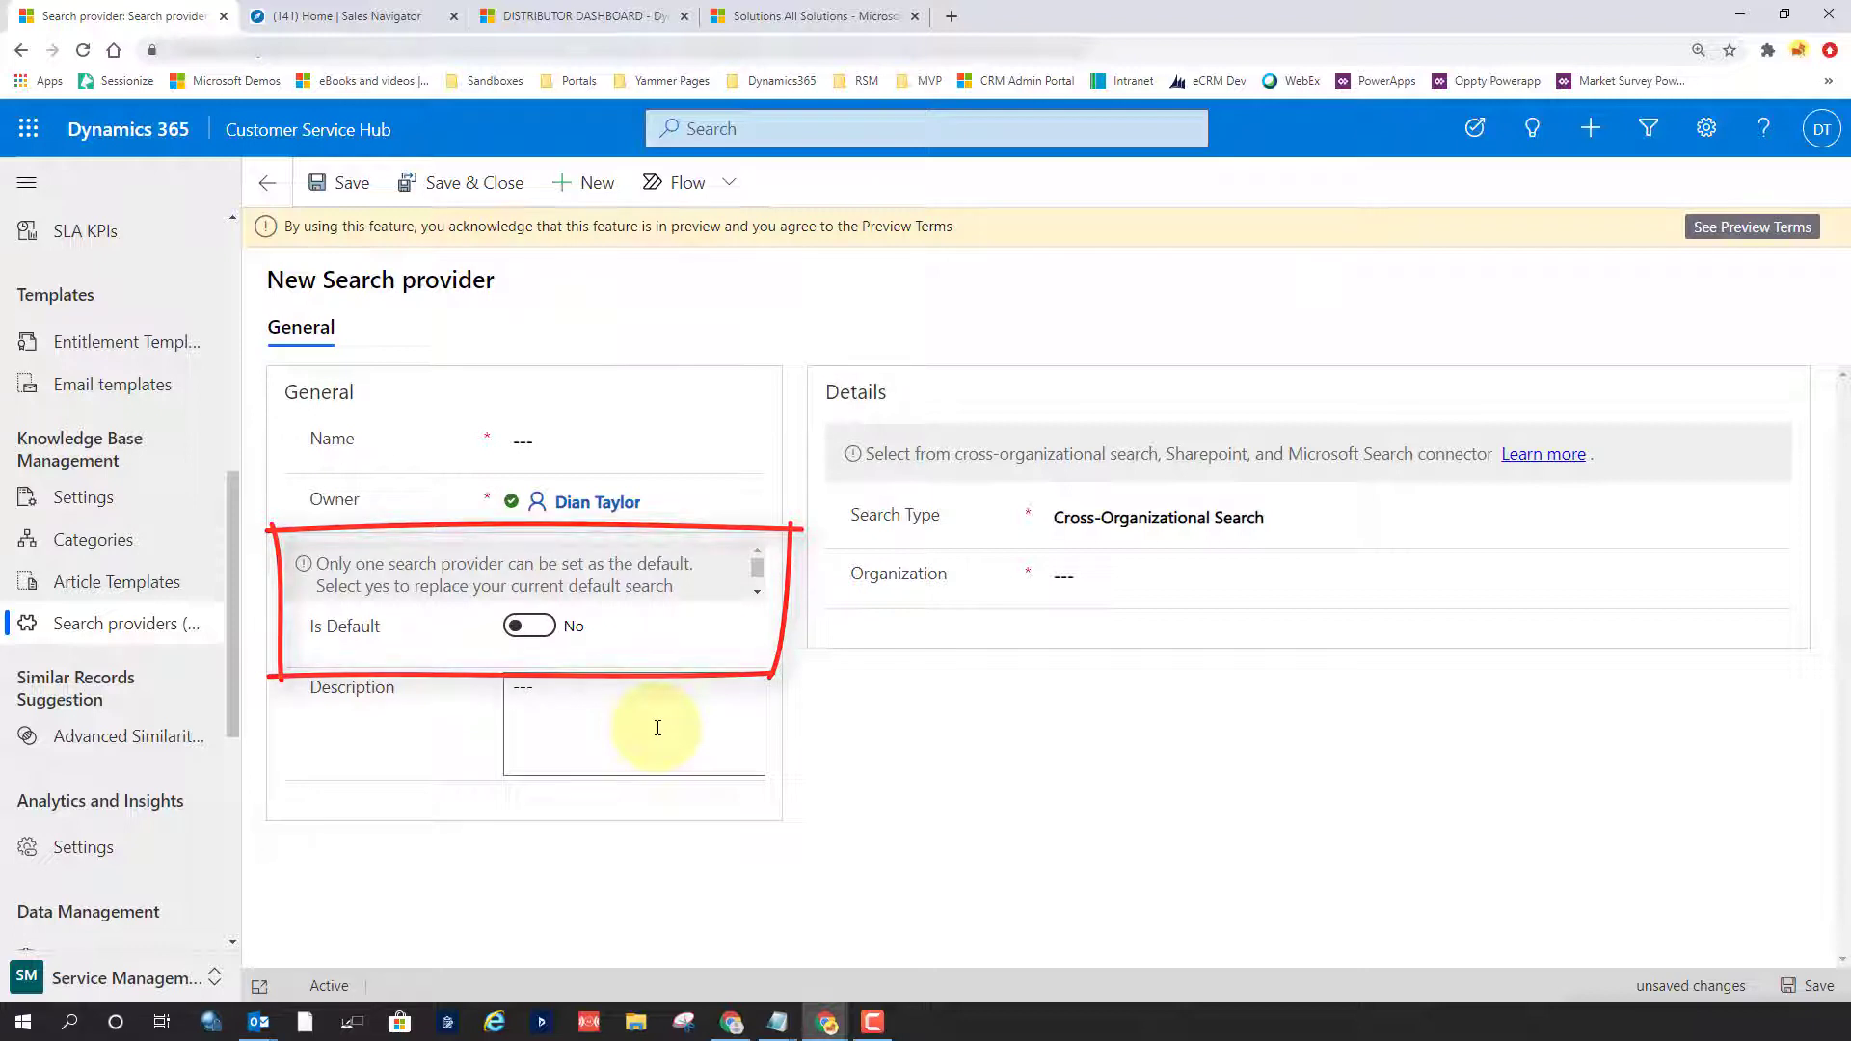
{"action": "left_click", "coordinate": [1183, 519]}
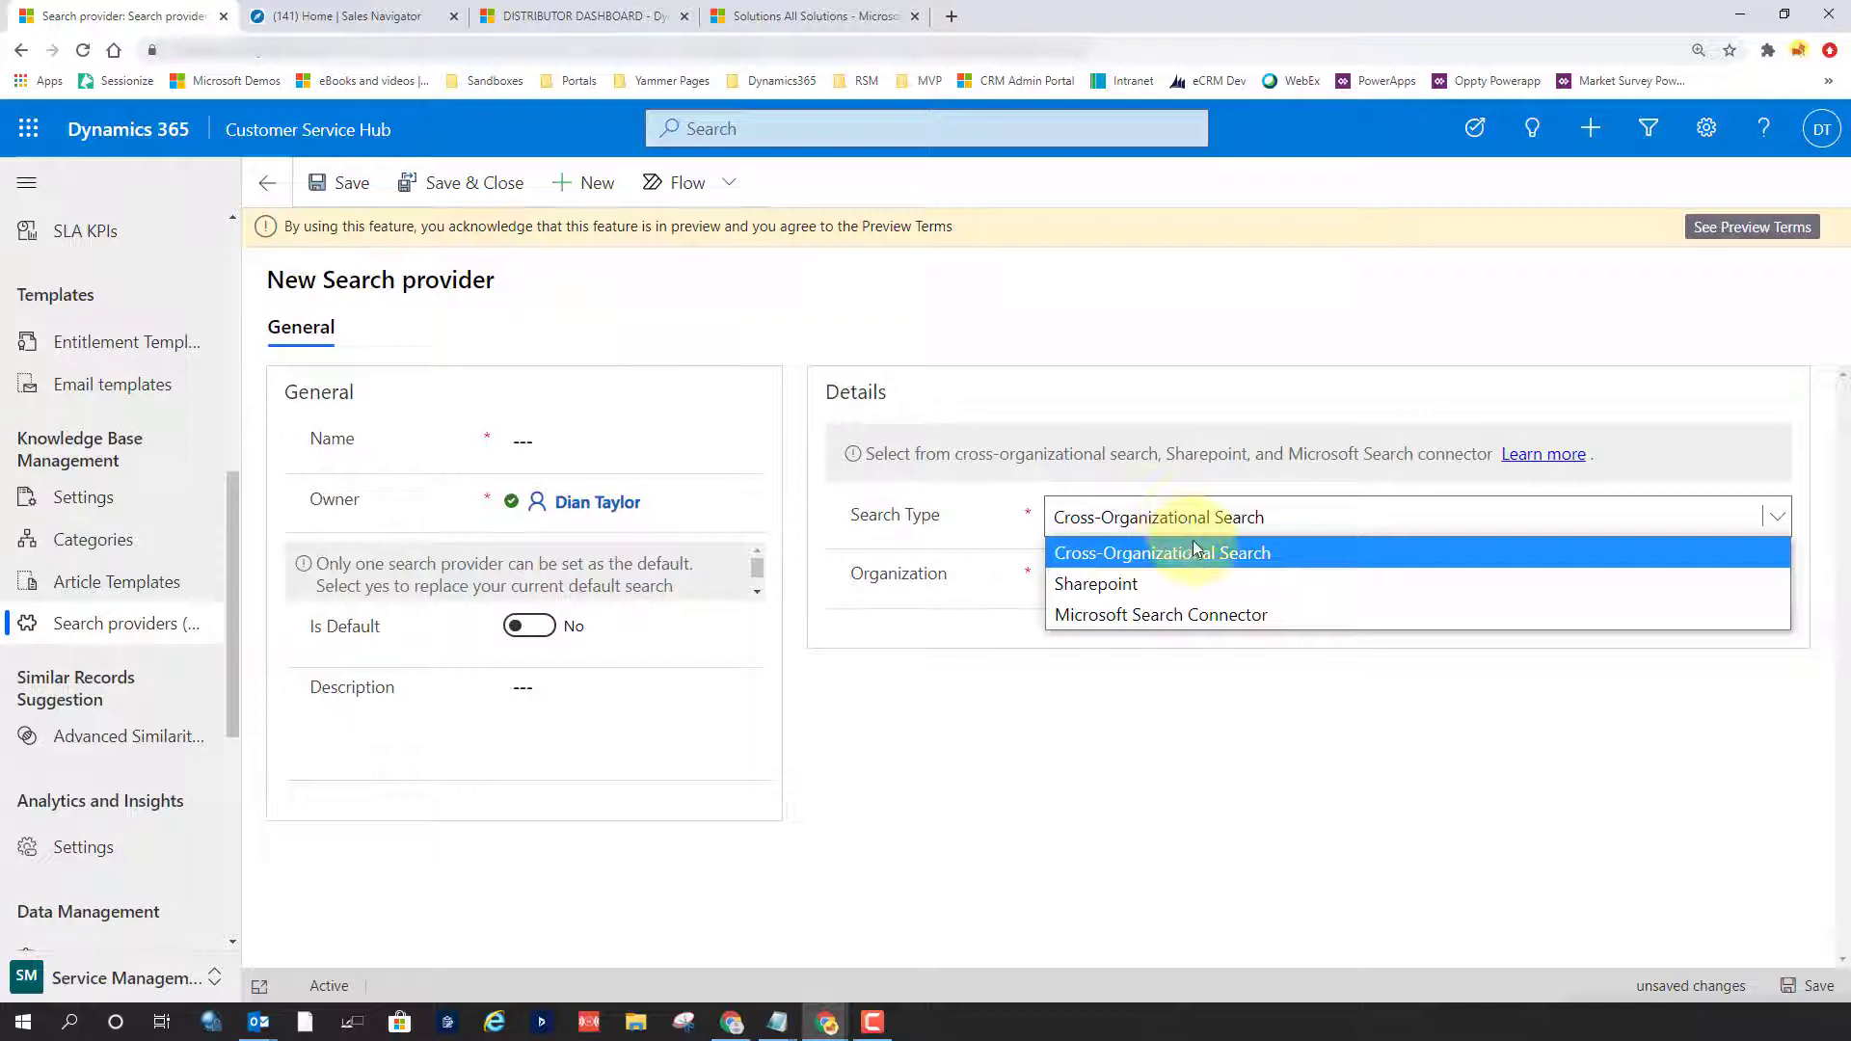
{"action": "left_click", "coordinate": [1172, 588]}
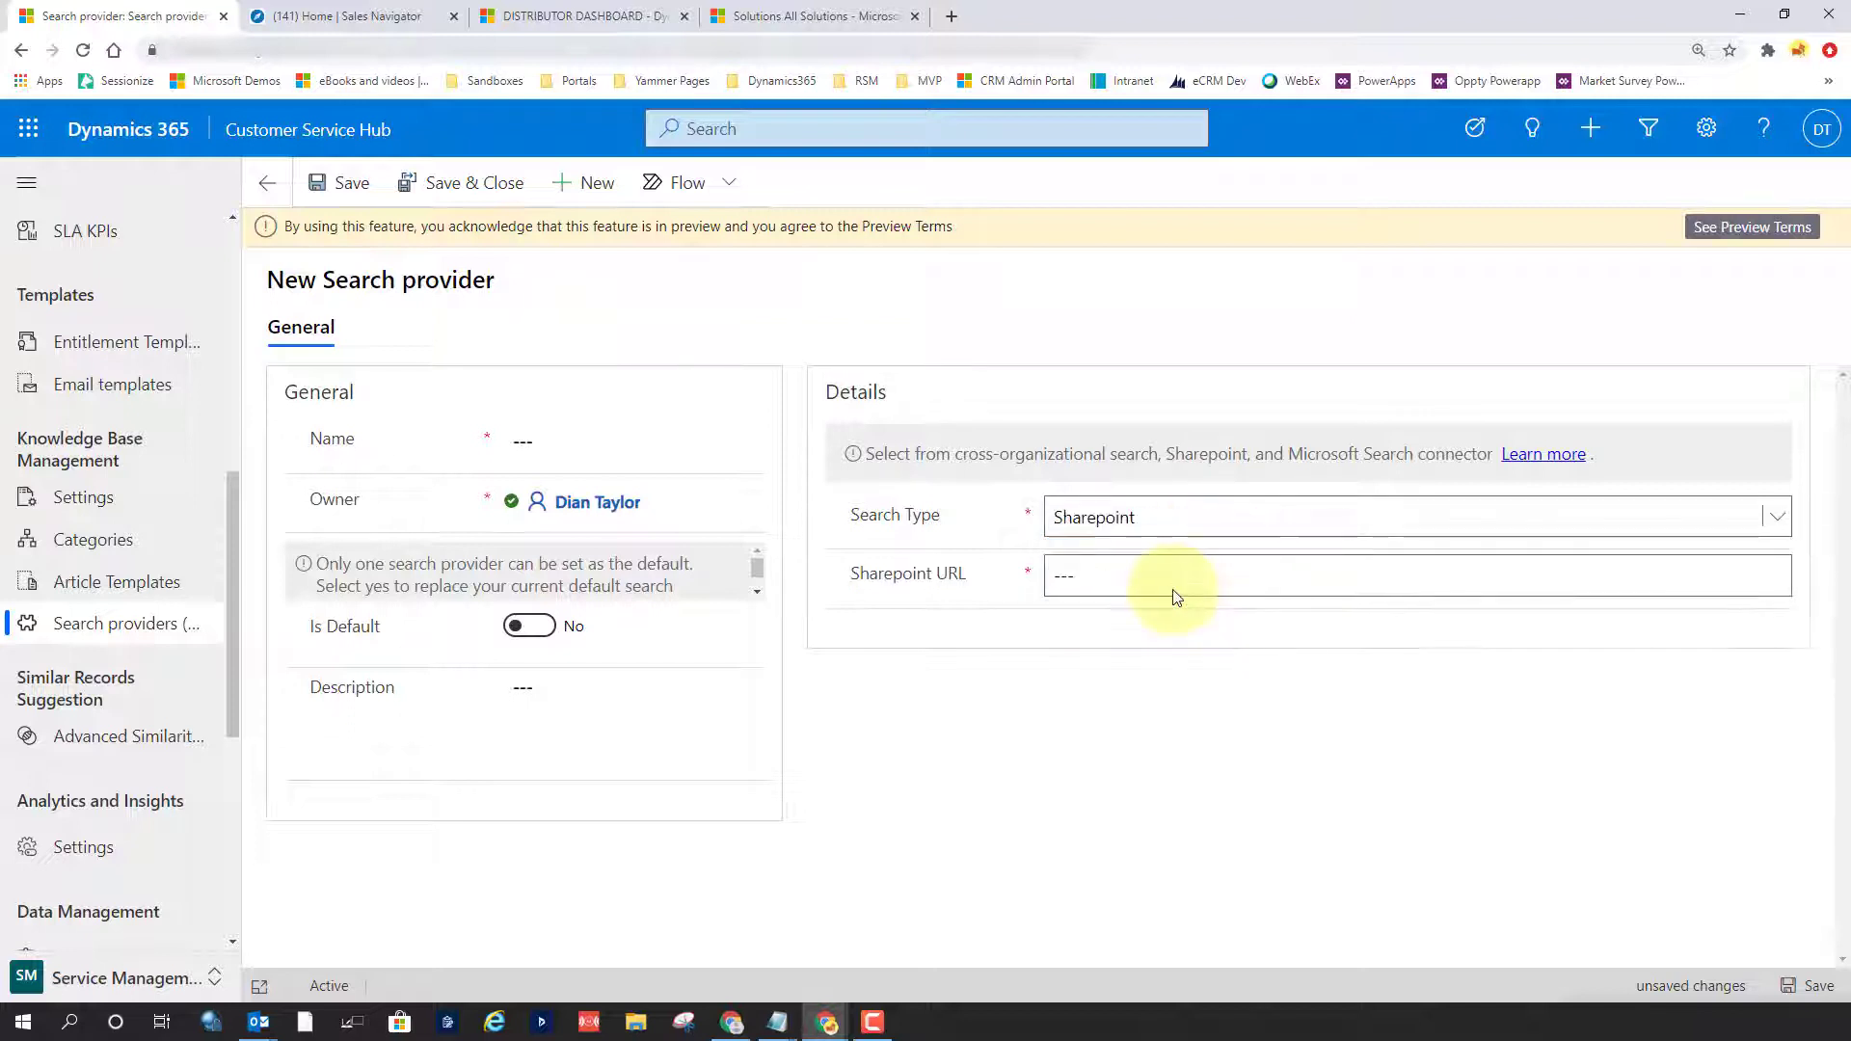
{"action": "left_click", "coordinate": [1193, 524]}
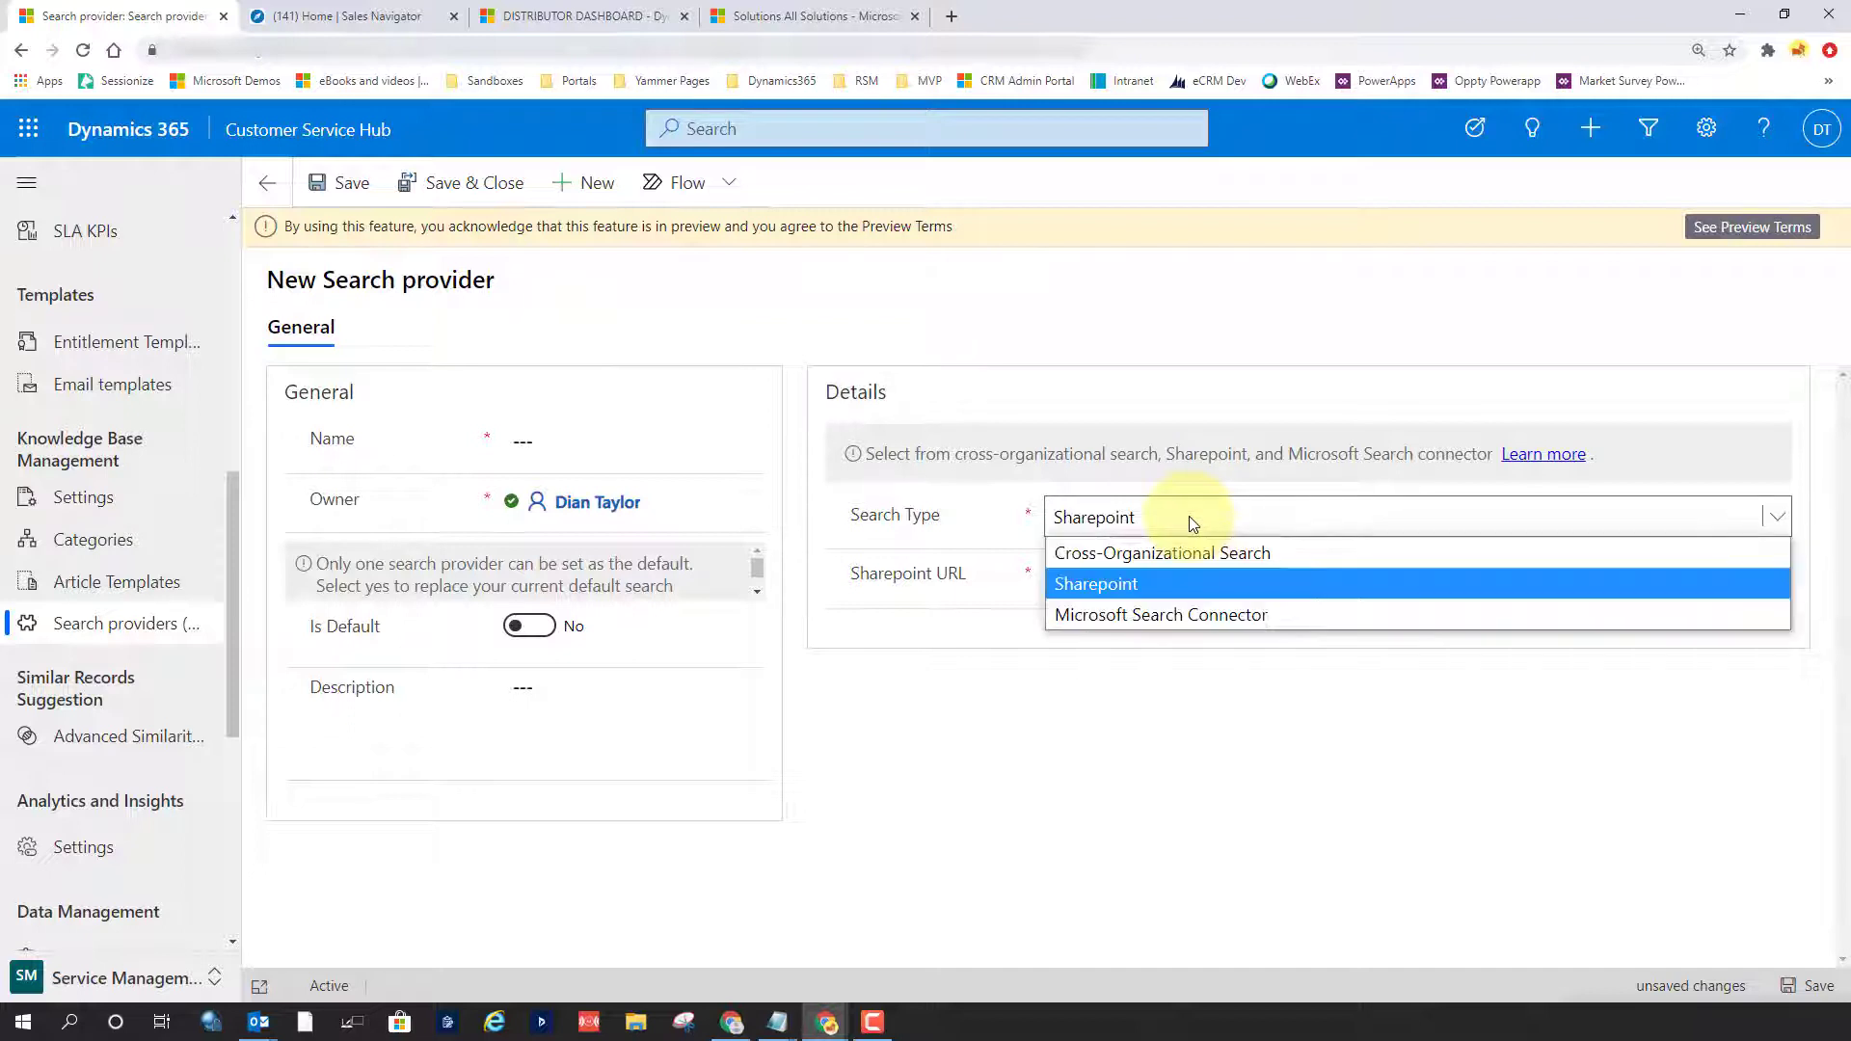
{"action": "left_click", "coordinate": [1184, 617]}
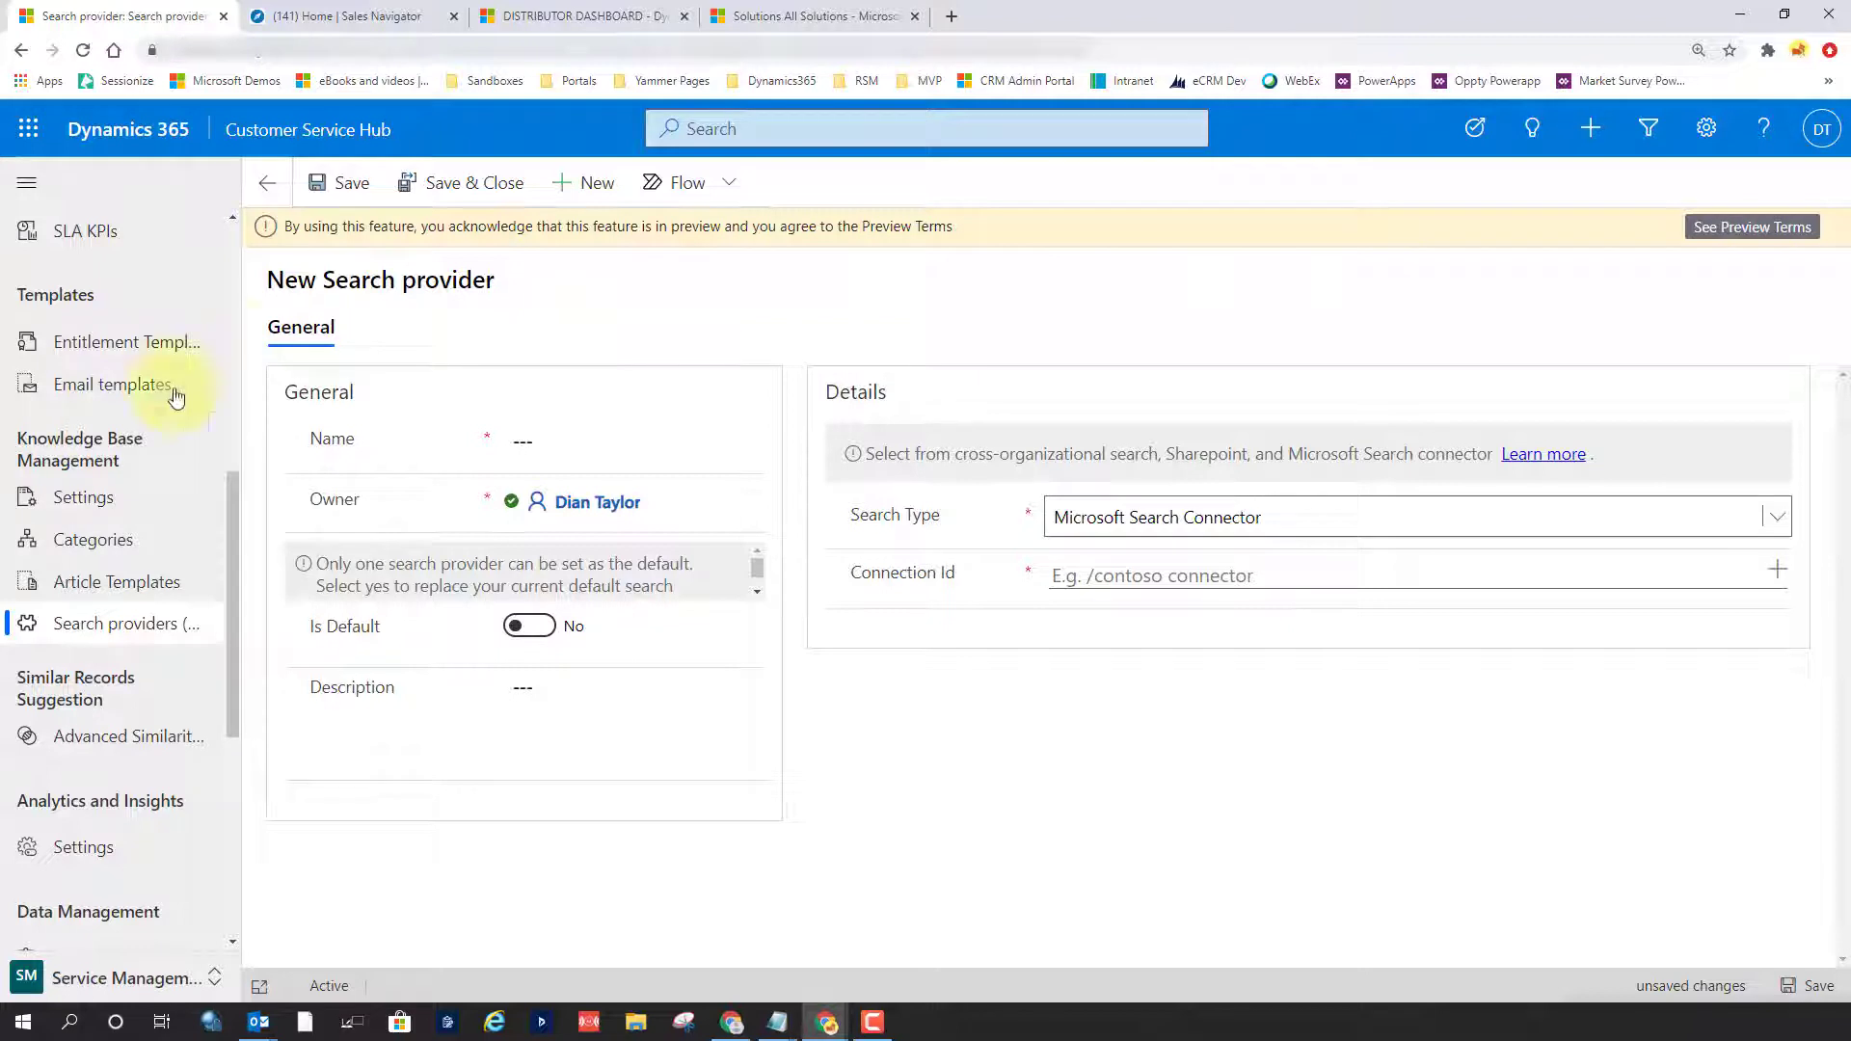
Discard the unsaved search provider and switch back to the Service area.
{"action": "left_click", "coordinate": [267, 183]}
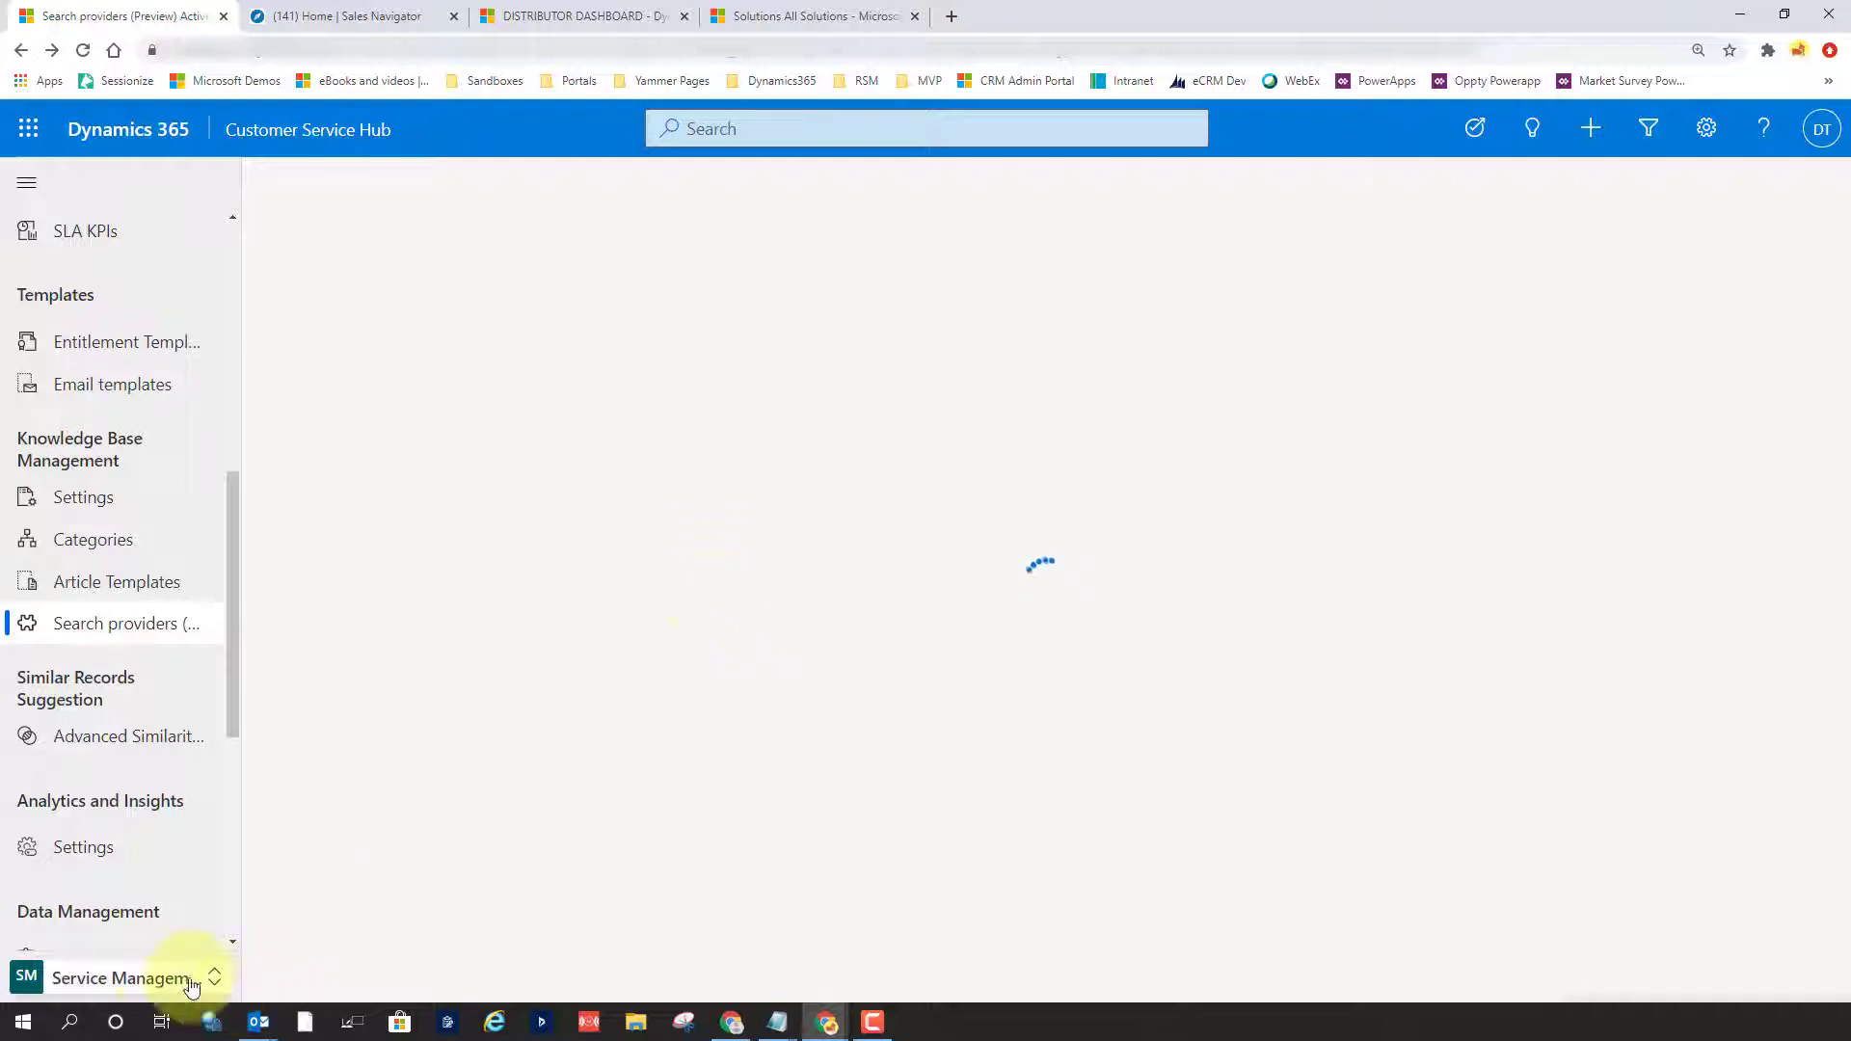
{"action": "left_click", "coordinate": [150, 978]}
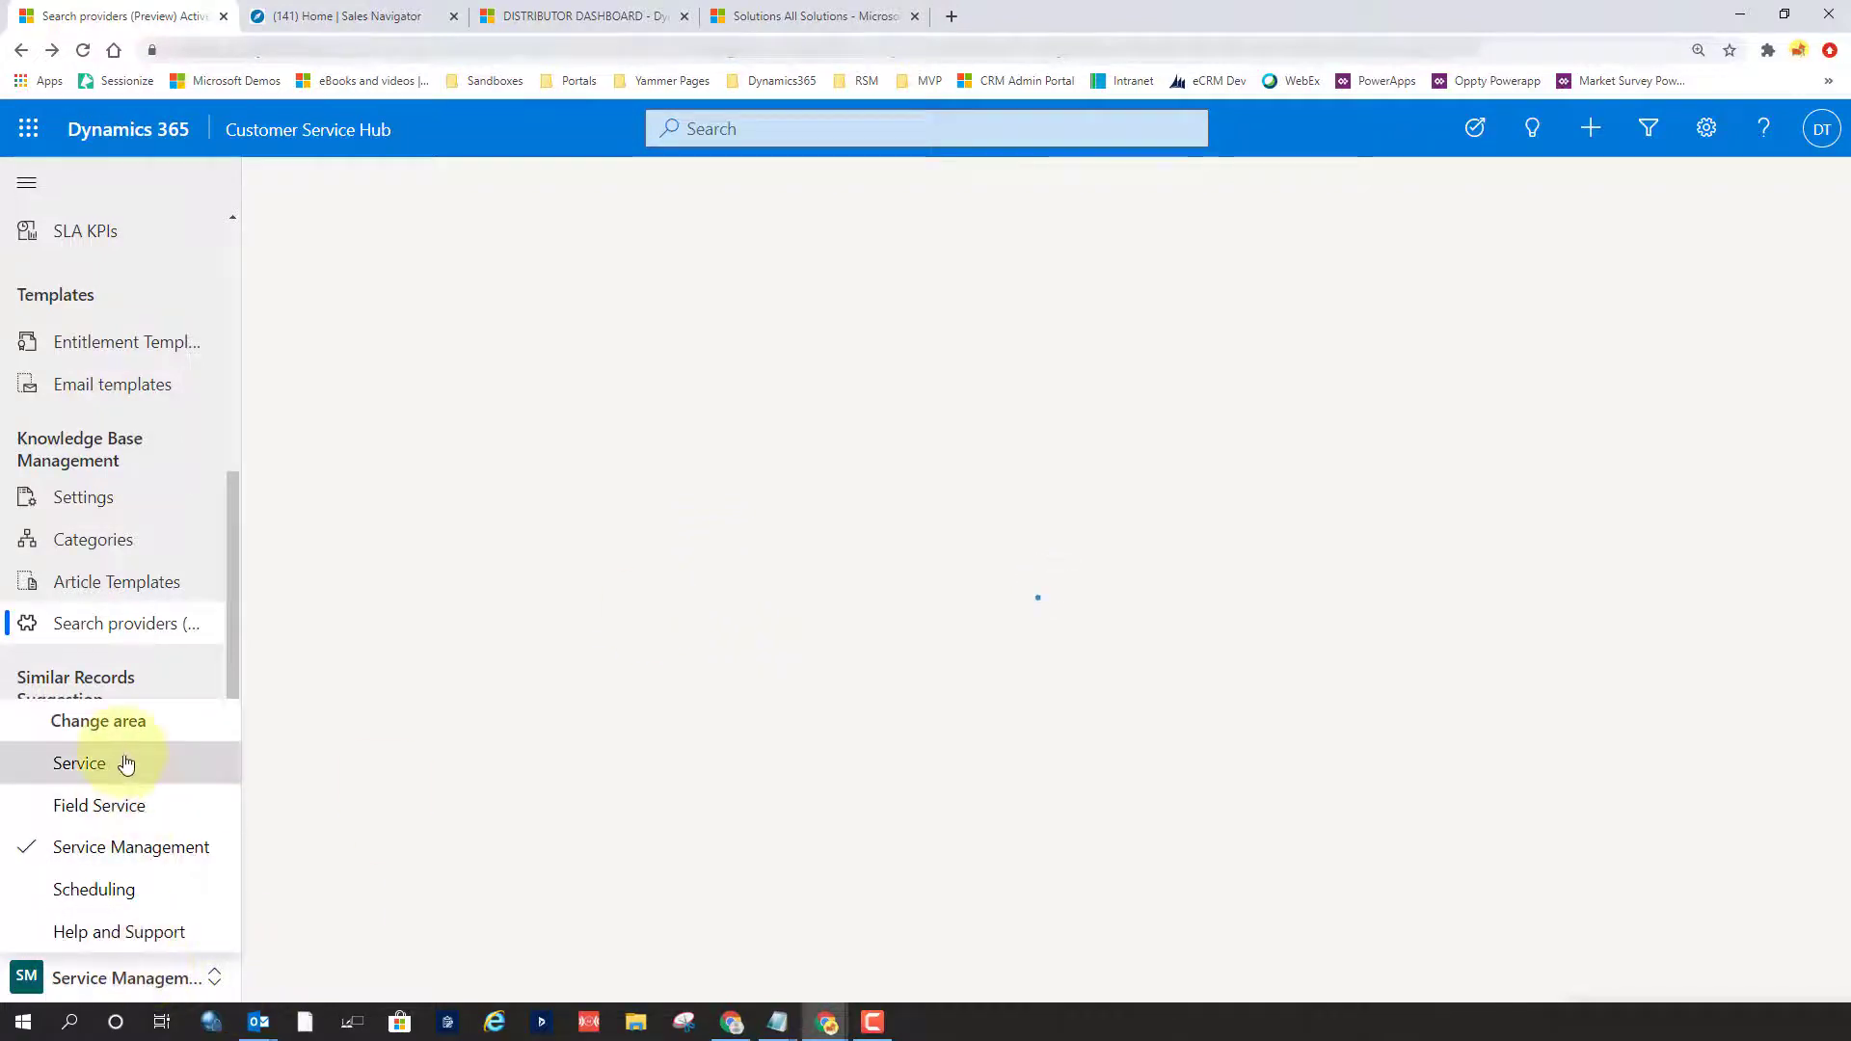
{"action": "left_click", "coordinate": [124, 762]}
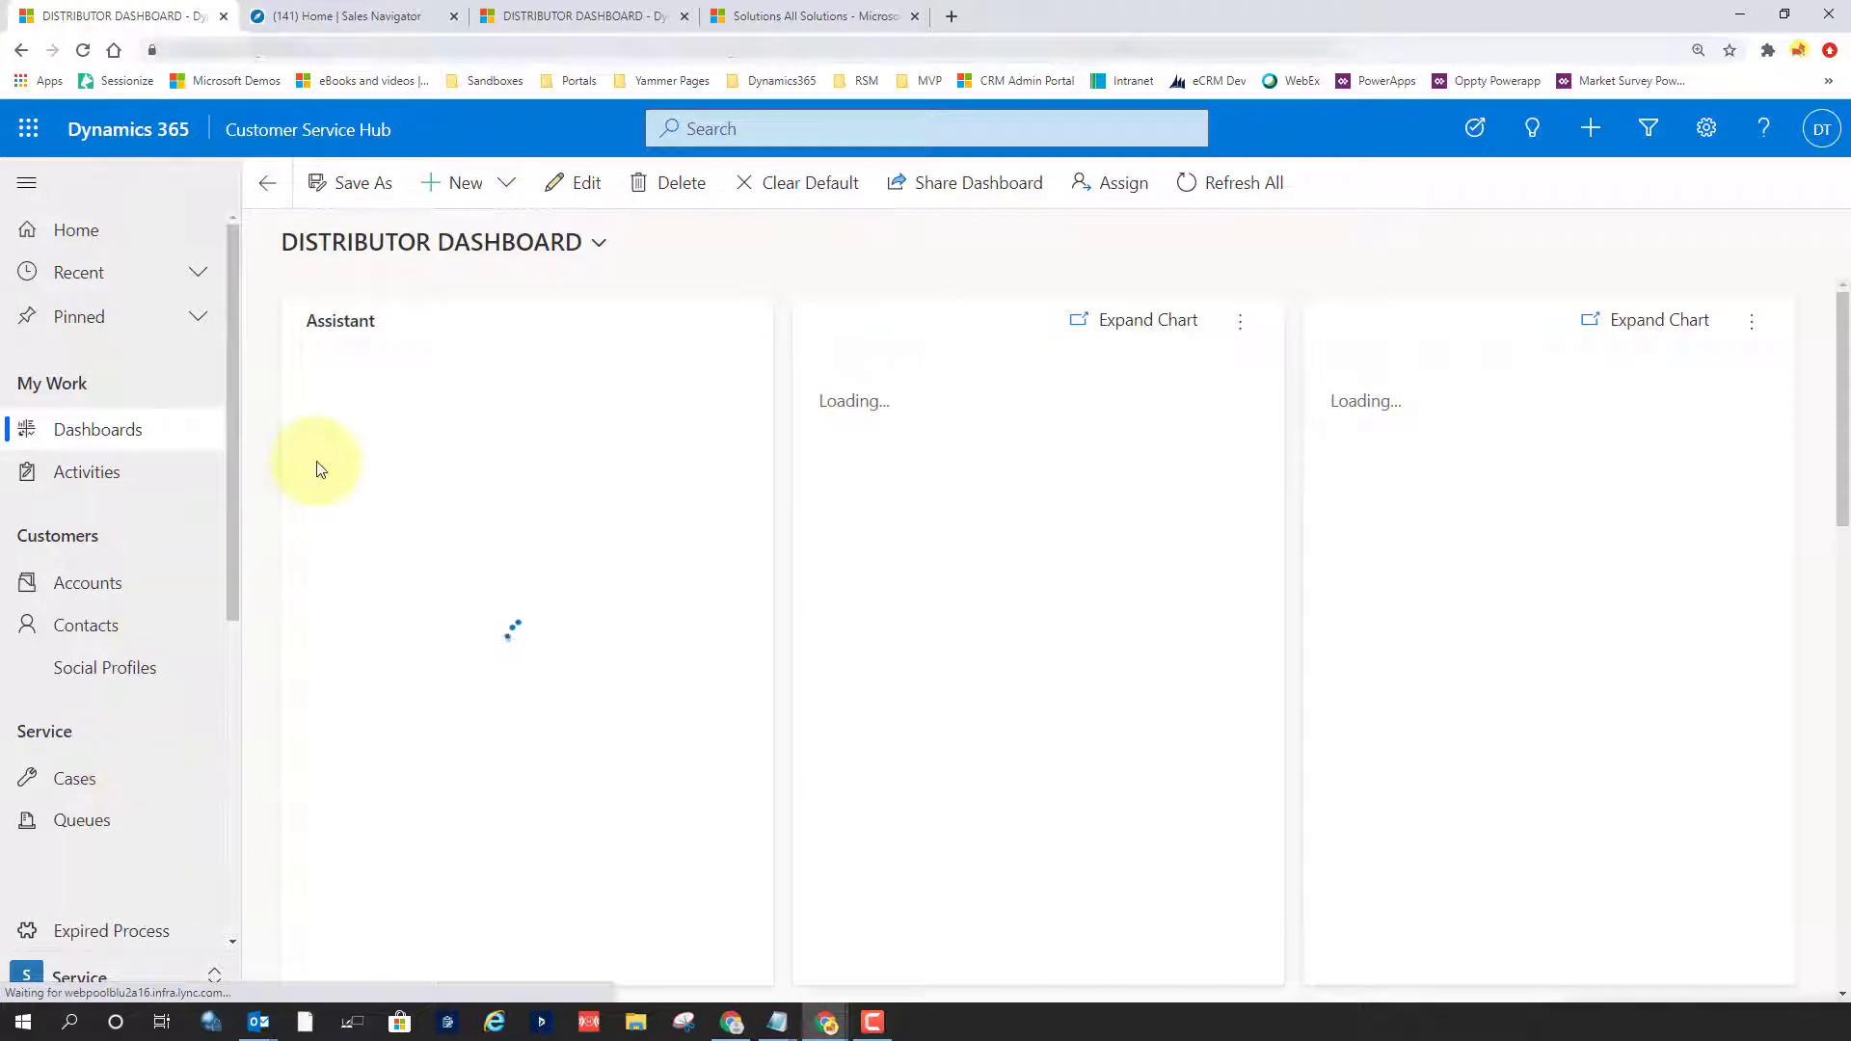
Choose AGENT DASHBOARD and open the Bill amount incorrect case.
{"action": "left_click", "coordinate": [535, 242]}
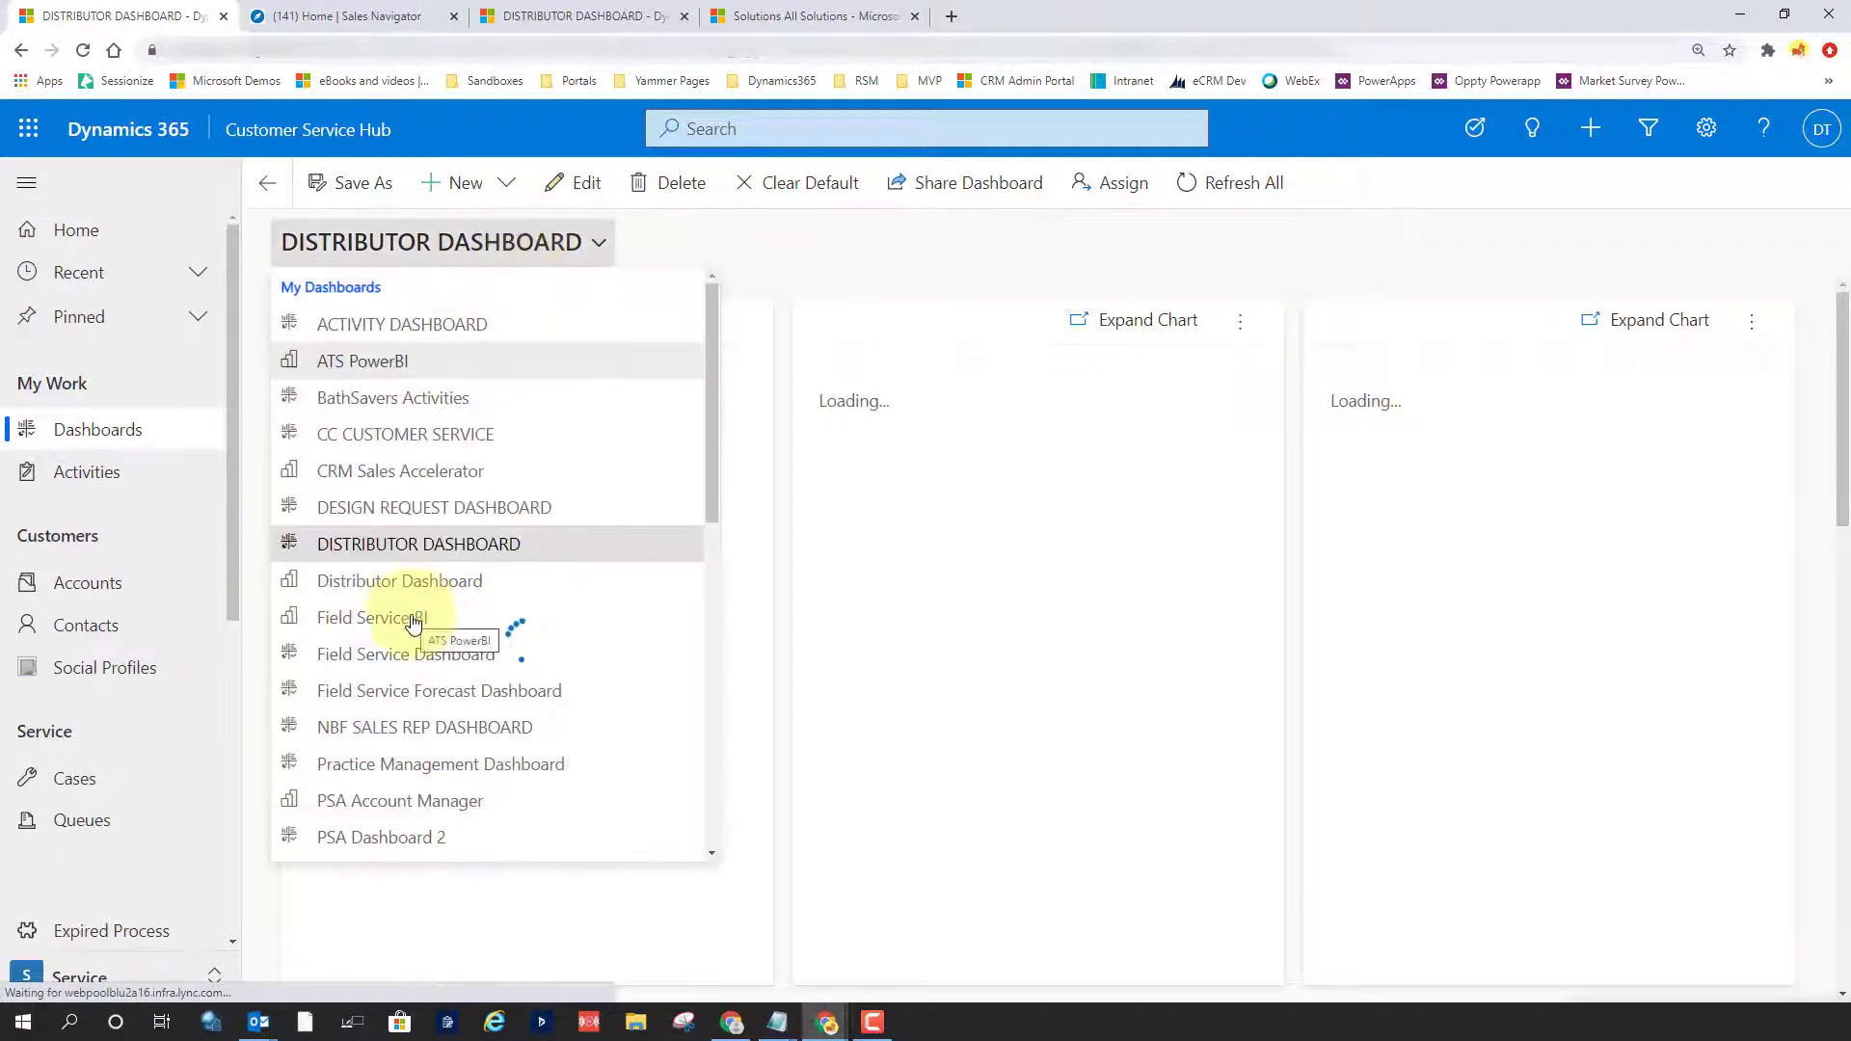
{"action": "scroll", "coordinate": [410, 609], "scroll_direction": "down", "scroll_amount": 6}
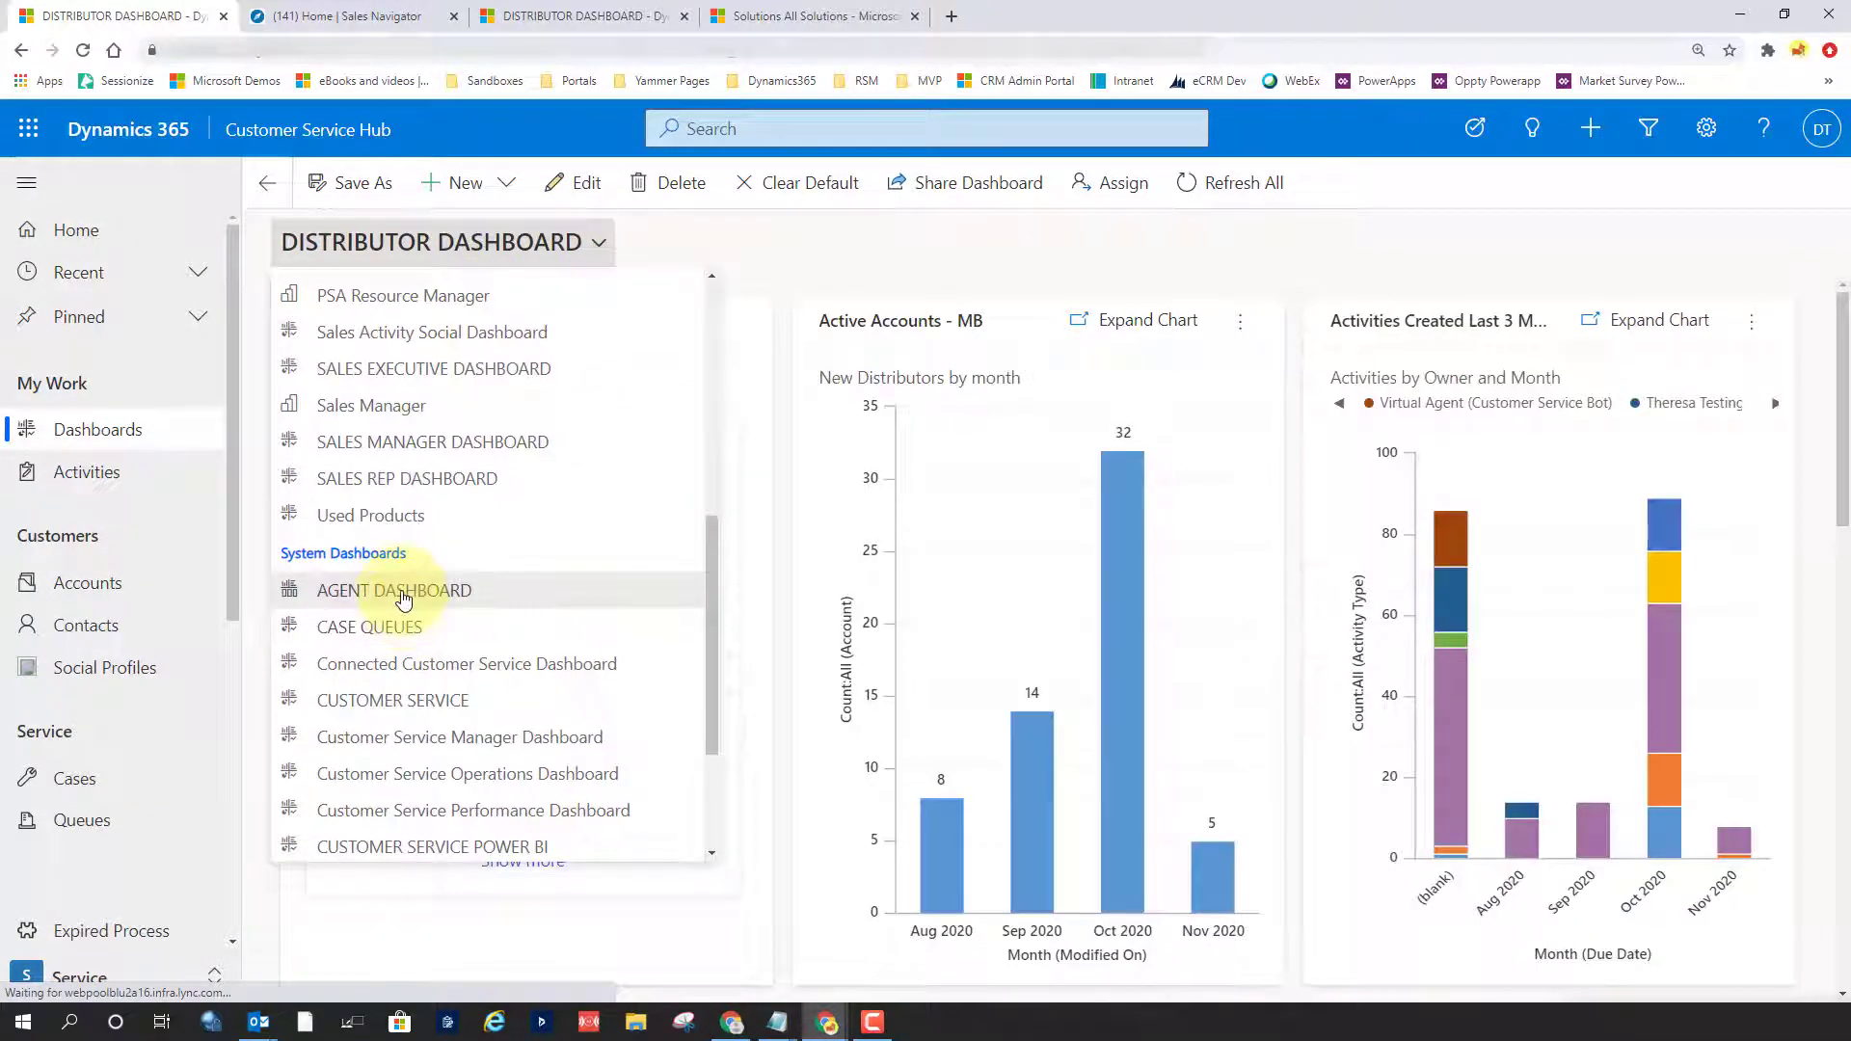
{"action": "left_click", "coordinate": [405, 598]}
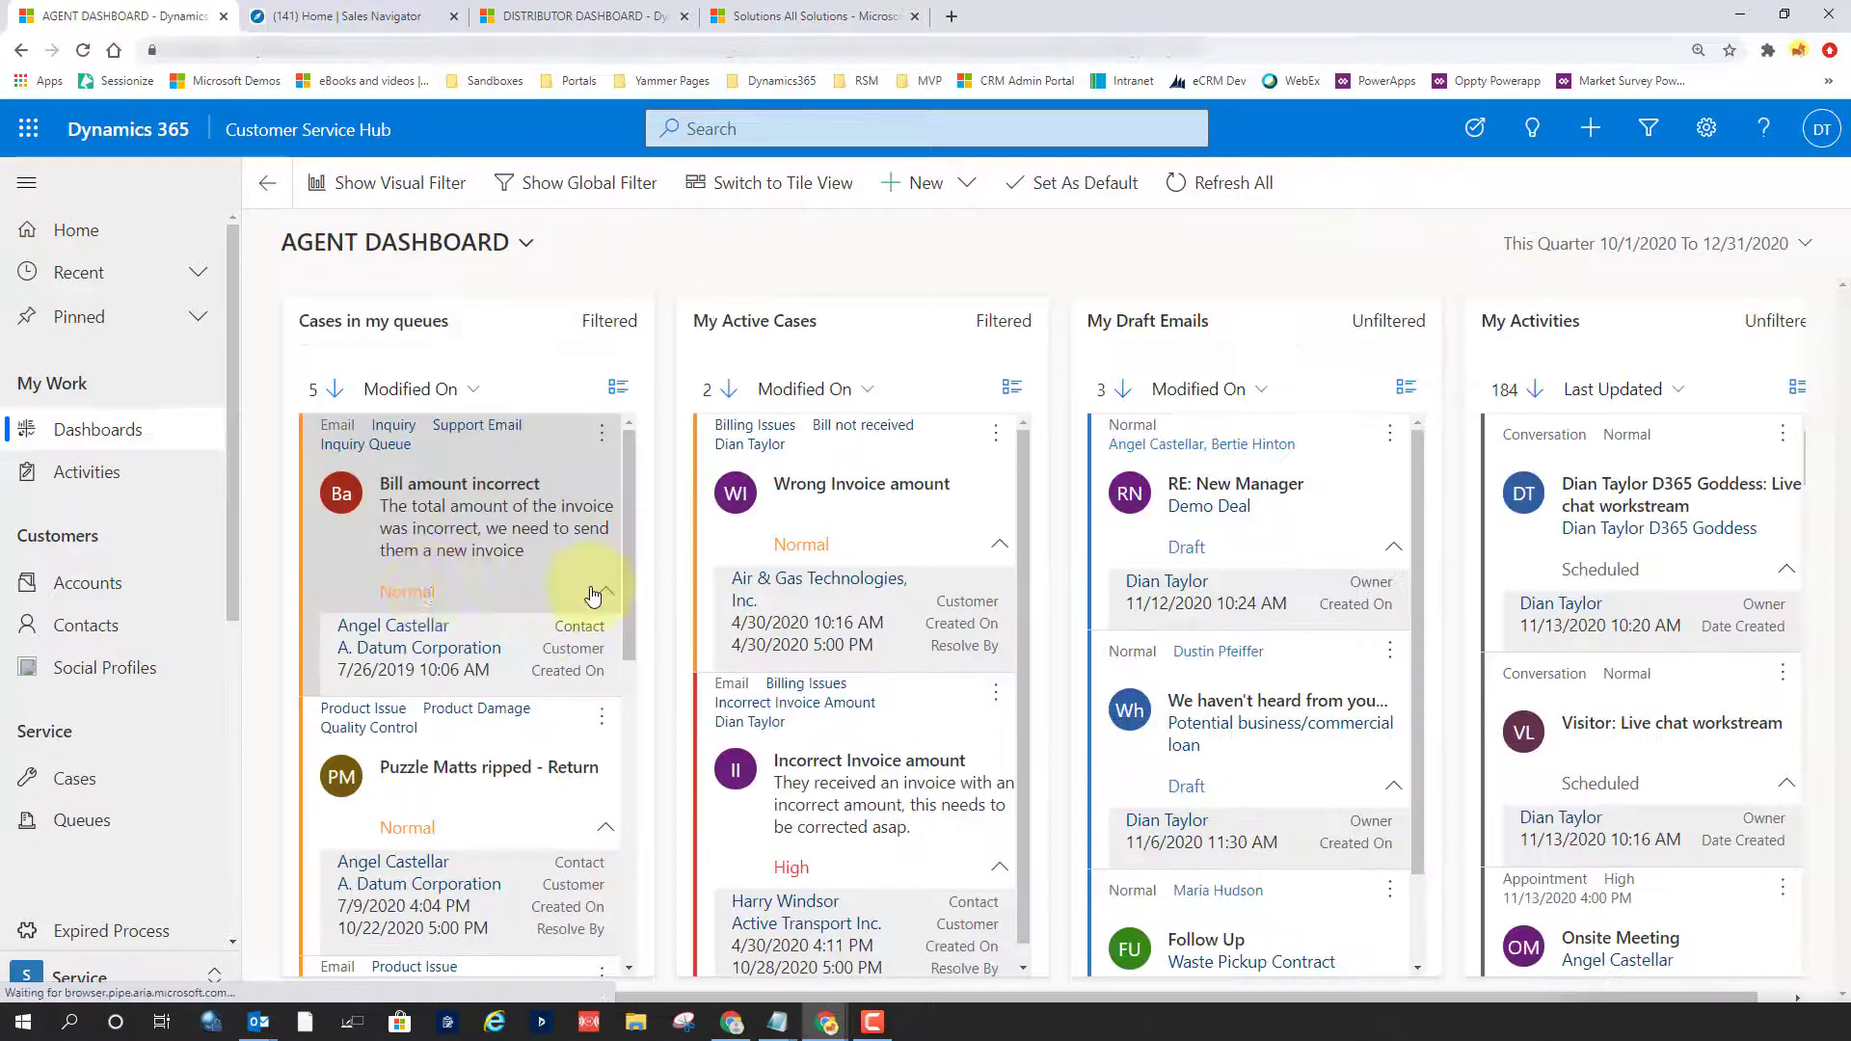
{"action": "left_click", "coordinate": [500, 534]}
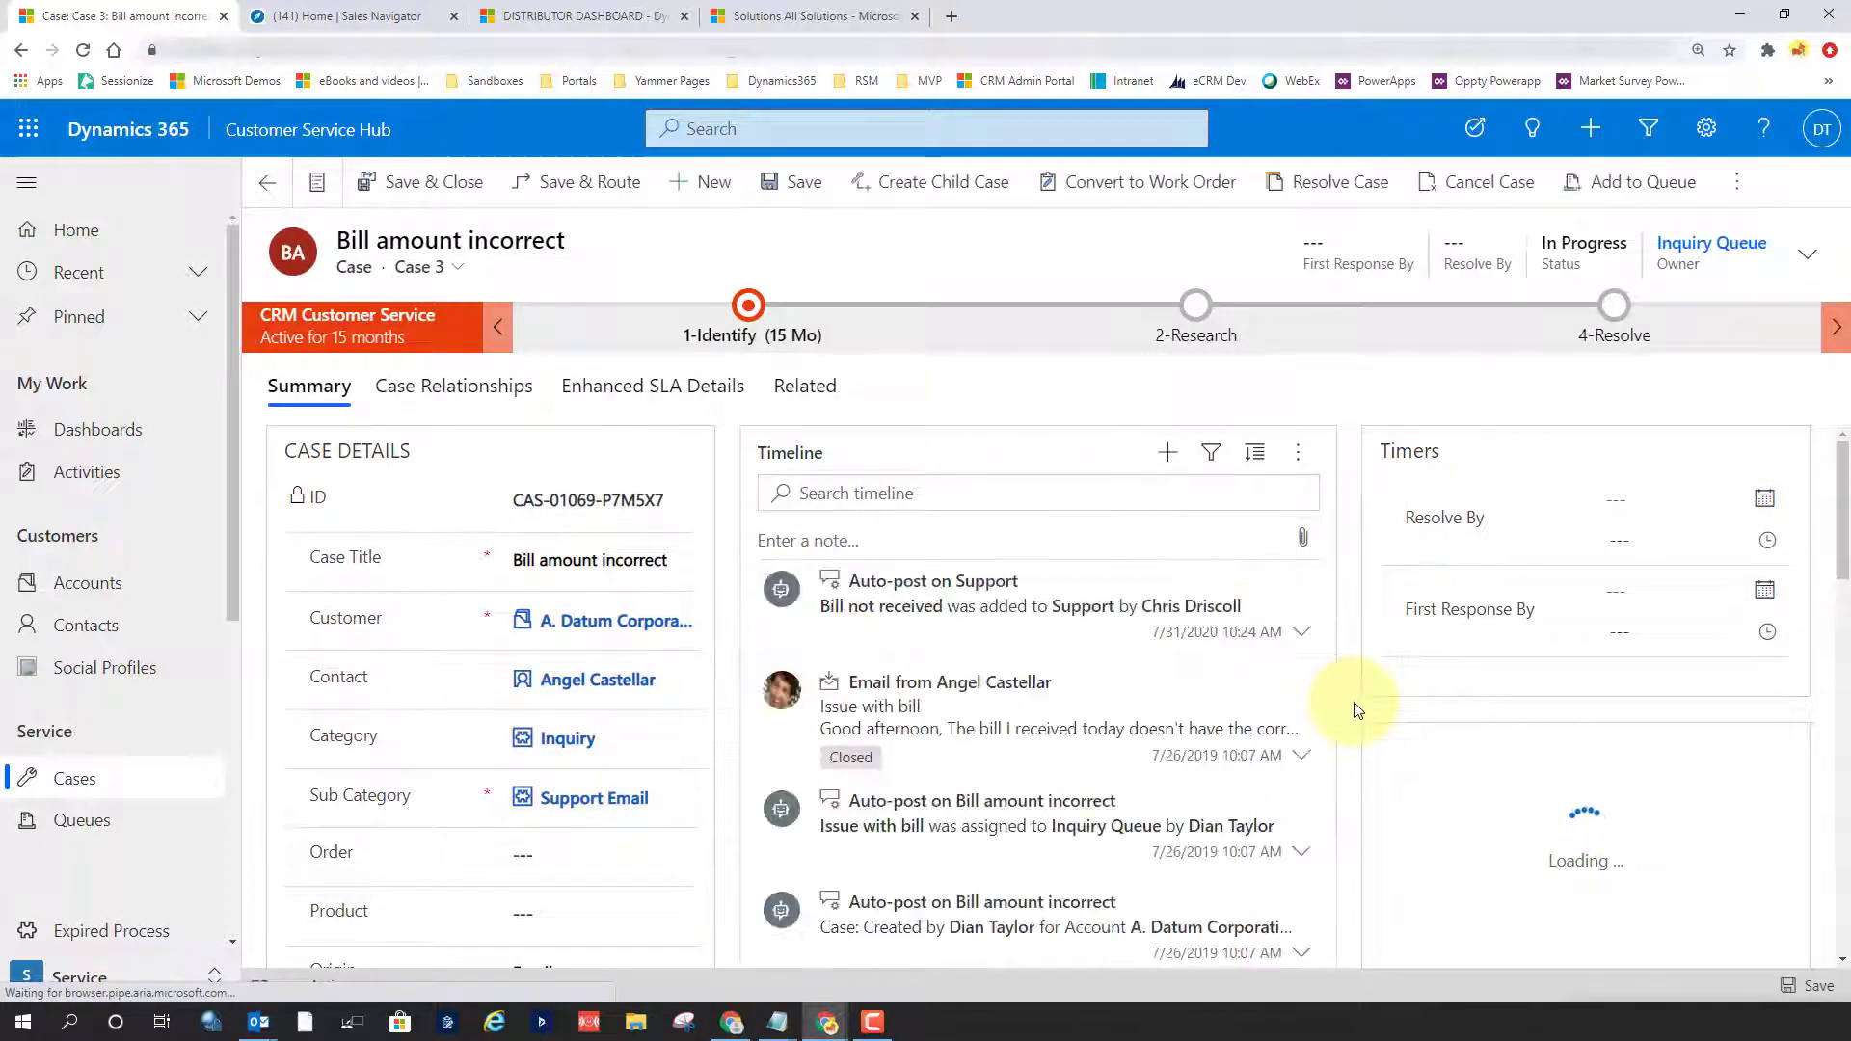
Turn off Auto filter in the case's knowledge search and view result counts per source.
{"action": "scroll", "coordinate": [1559, 720], "scroll_direction": "down", "scroll_amount": 1}
{"action": "scroll", "coordinate": [1559, 720], "scroll_direction": "down", "scroll_amount": 1}
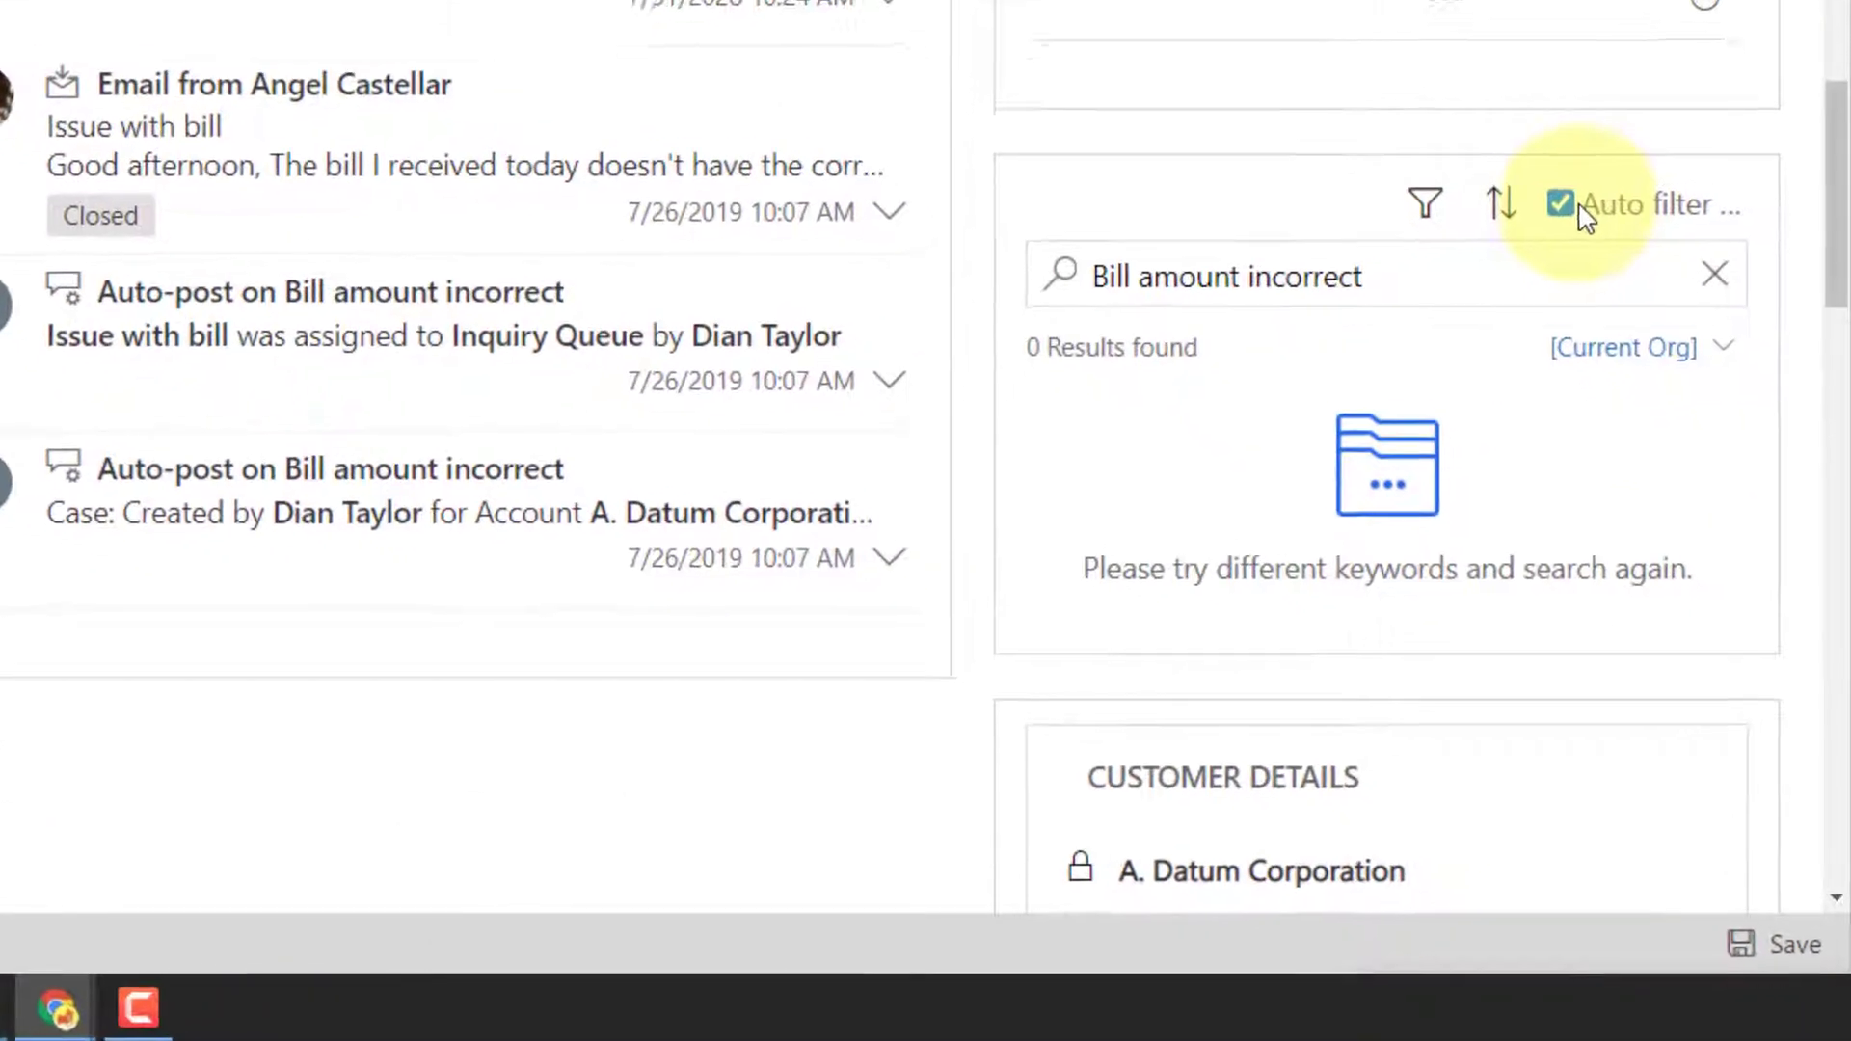
{"action": "left_click", "coordinate": [1690, 562]}
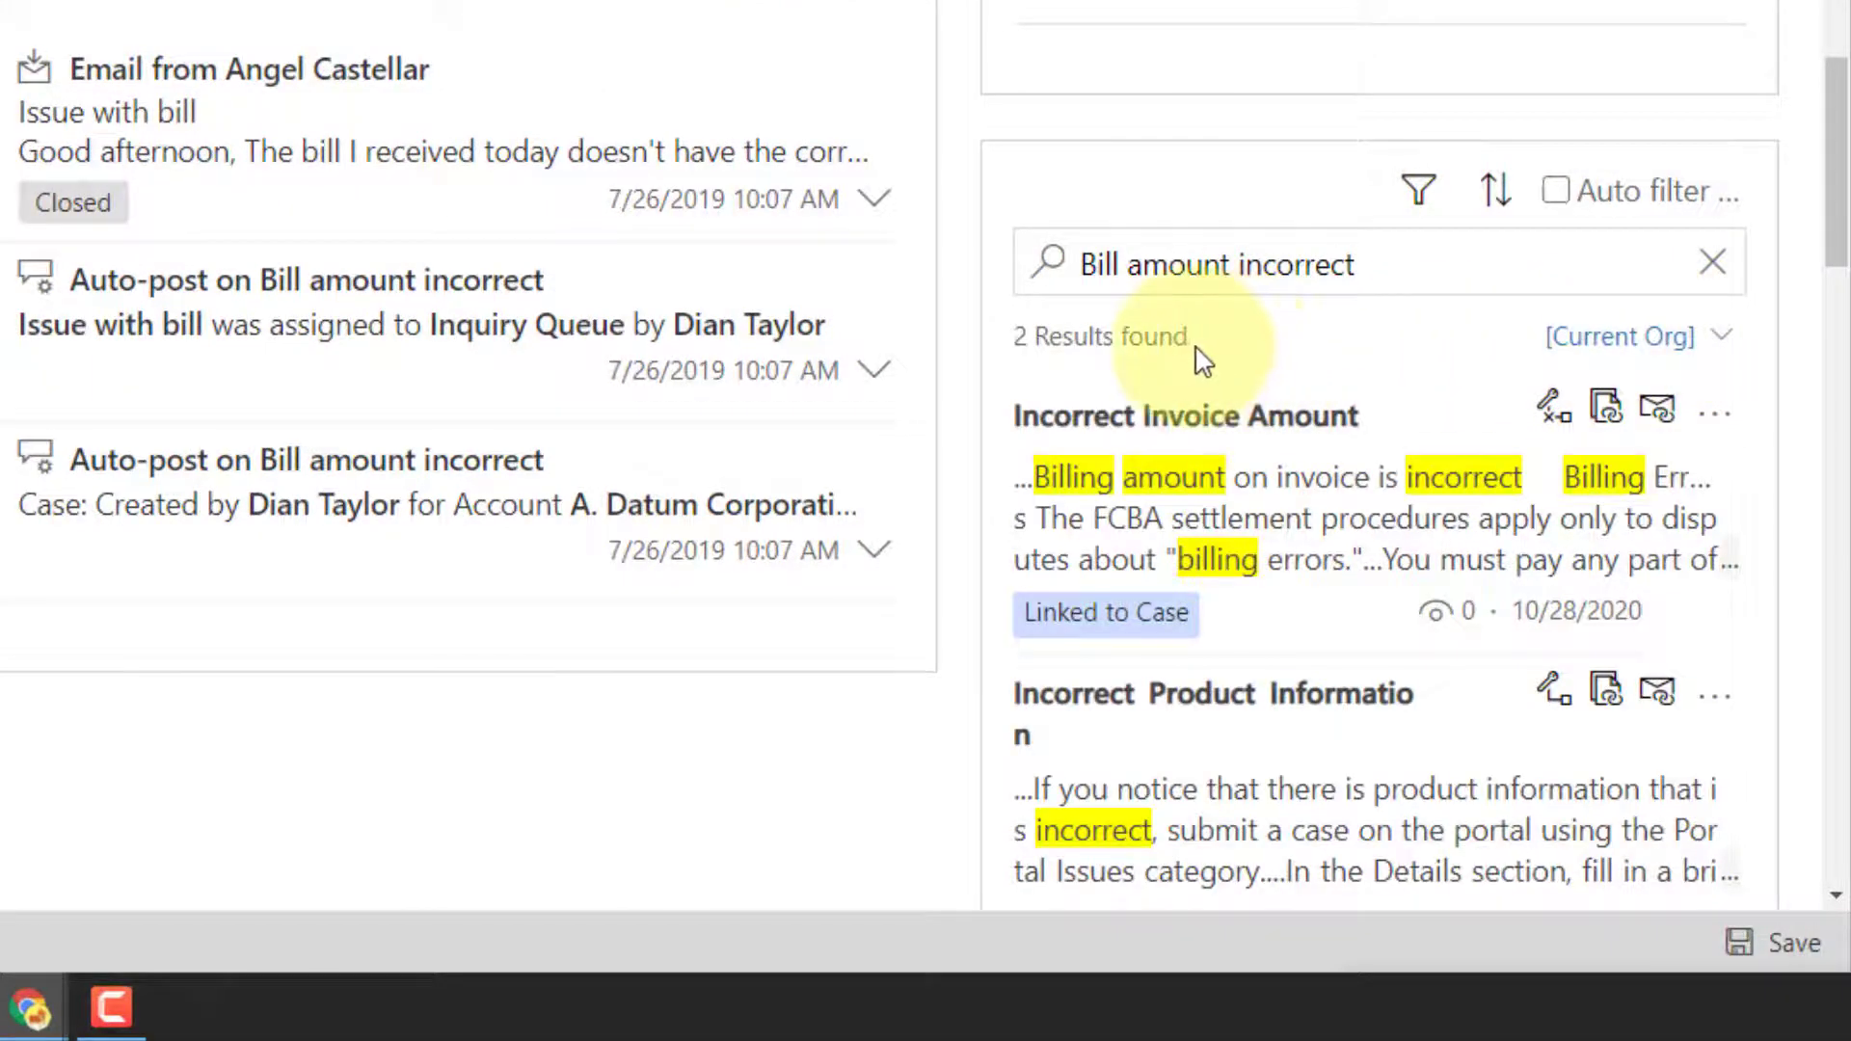
{"action": "left_click", "coordinate": [1725, 339]}
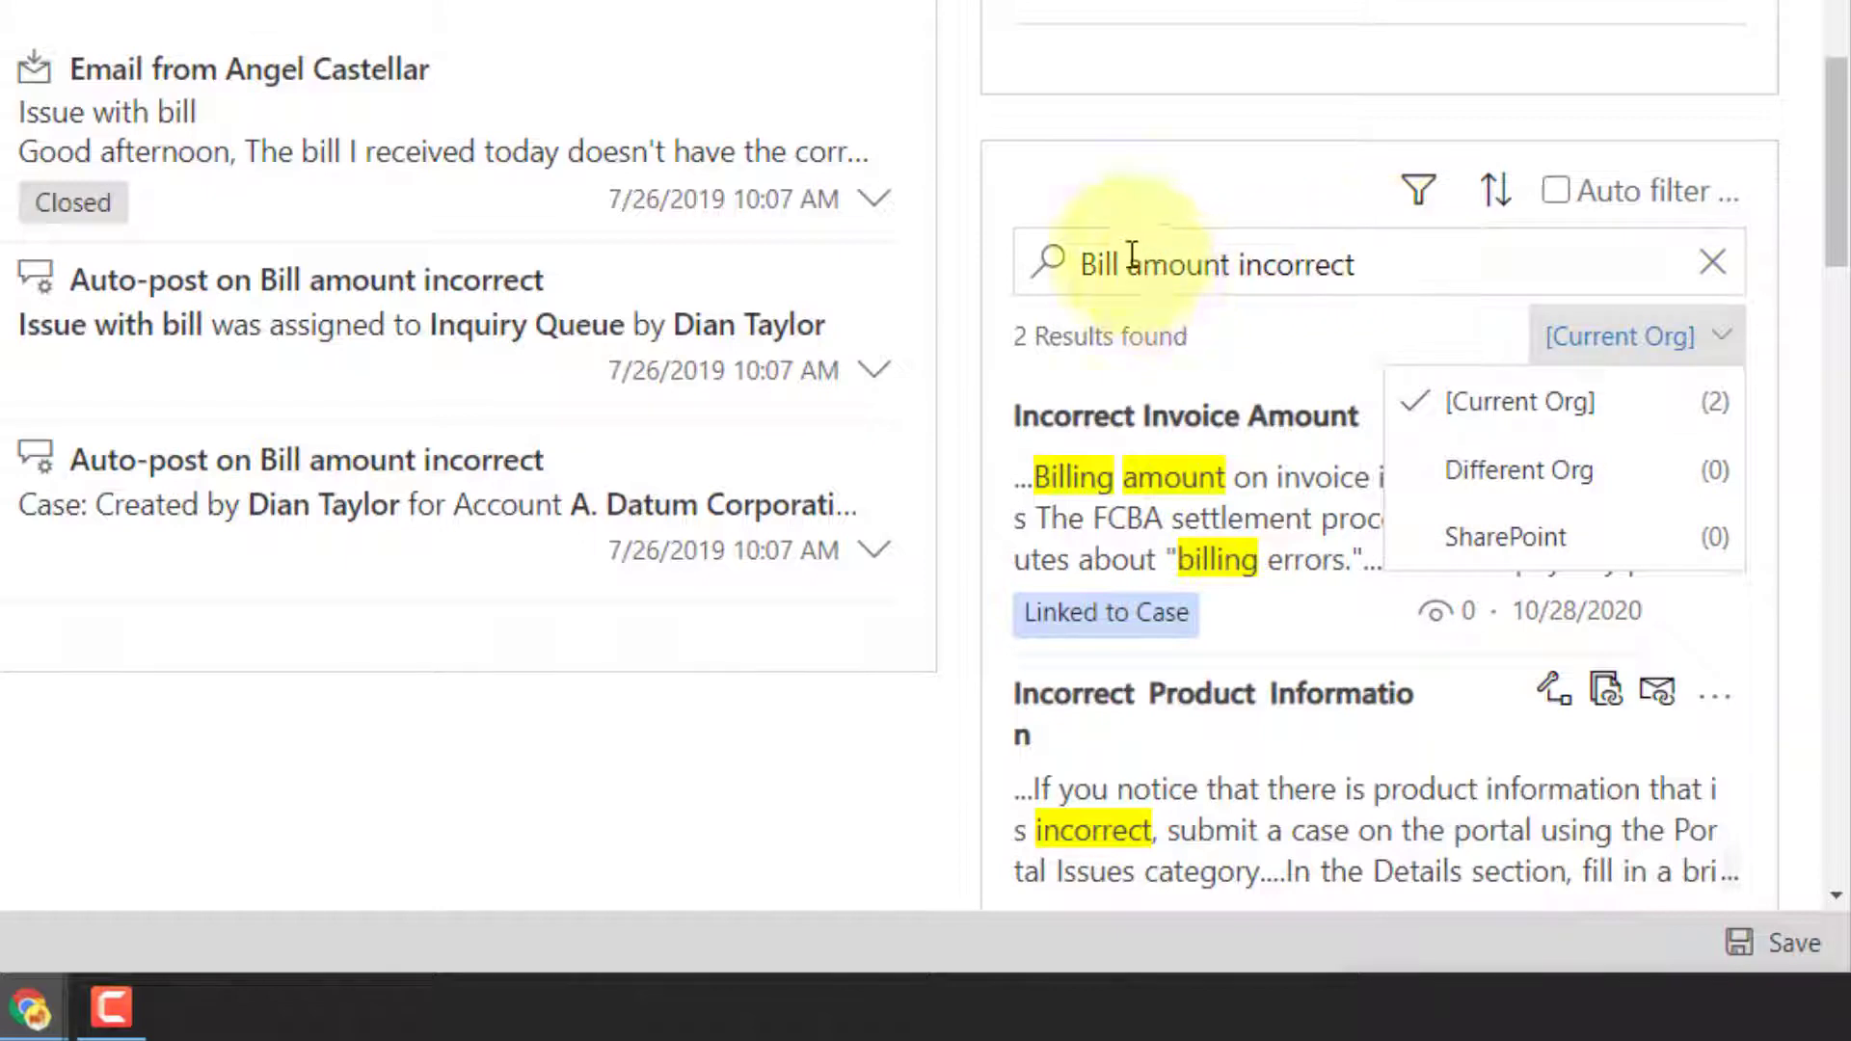
Search the case knowledge for 'invoice amount incorrect' and show only SharePoint results.
{"action": "left_click_drag", "start_coordinate": [1121, 258], "coordinate": [1012, 249]}
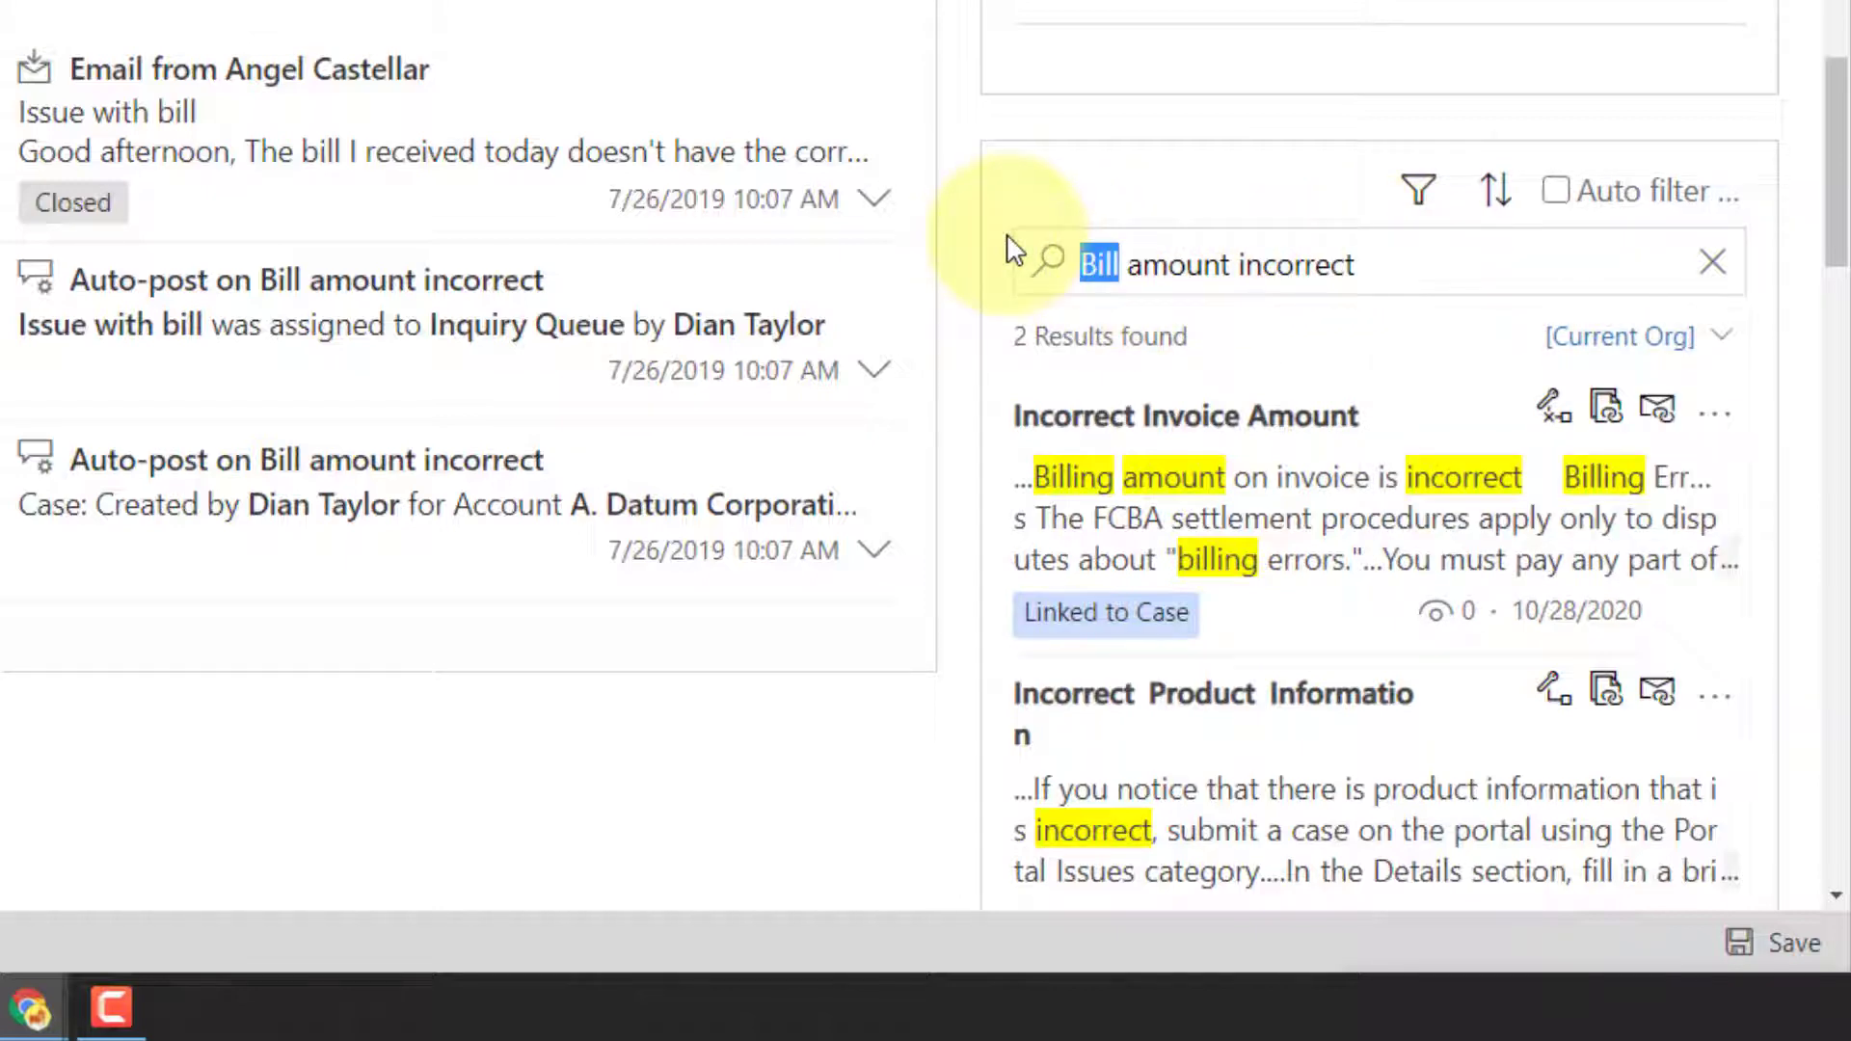
{"action": "type", "text": "invoice"}
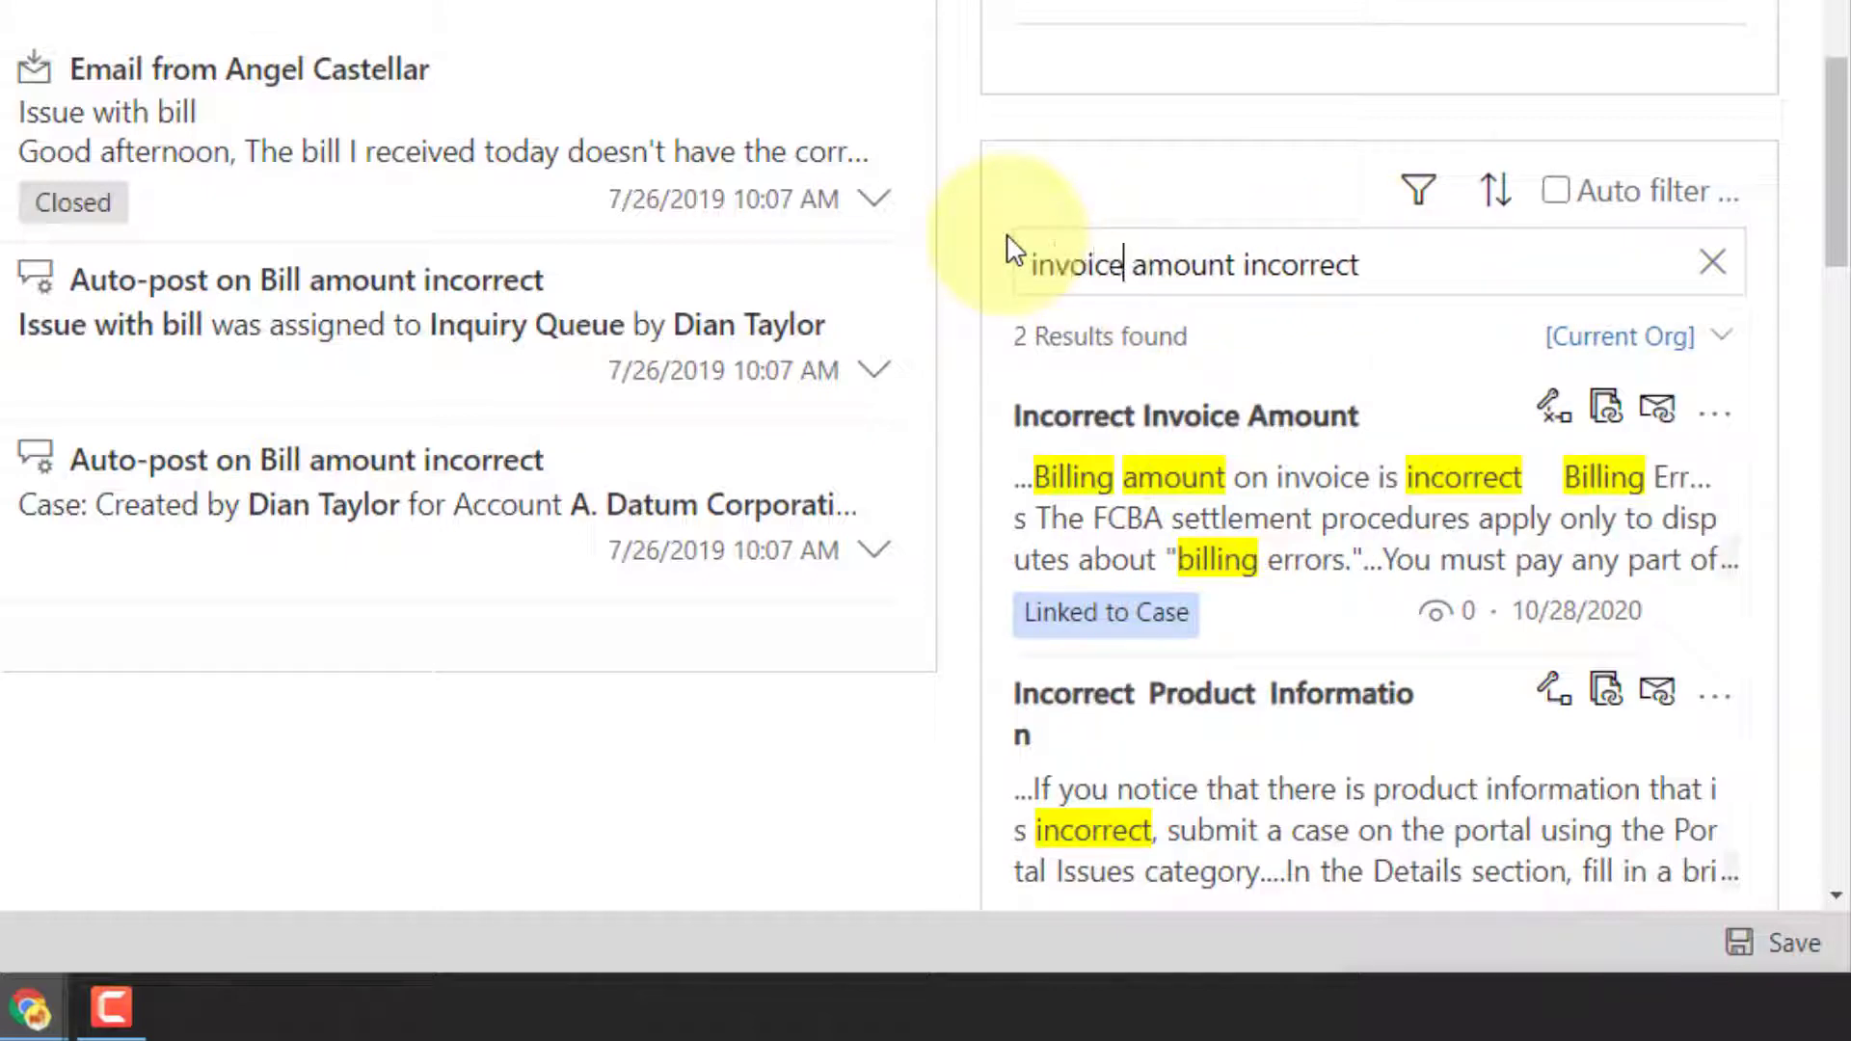
{"action": "key", "text": "Return"}
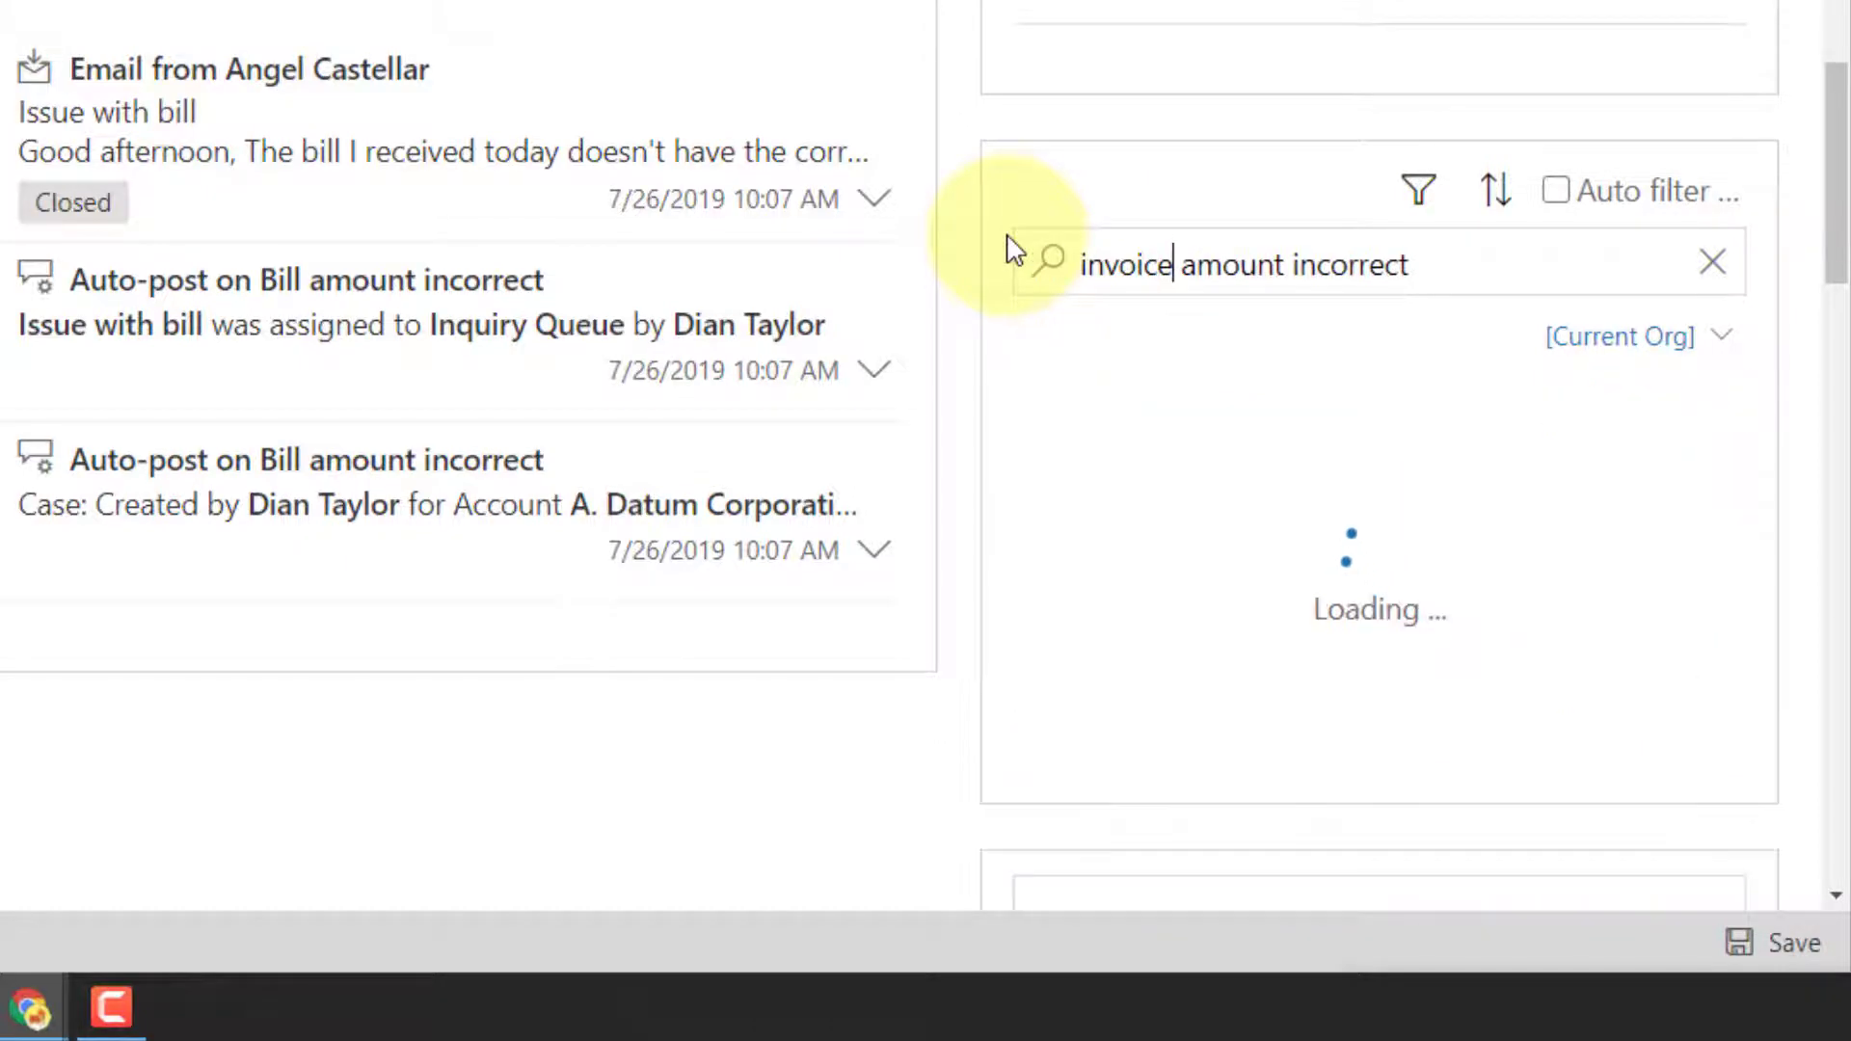
{"action": "left_click", "coordinate": [1716, 351]}
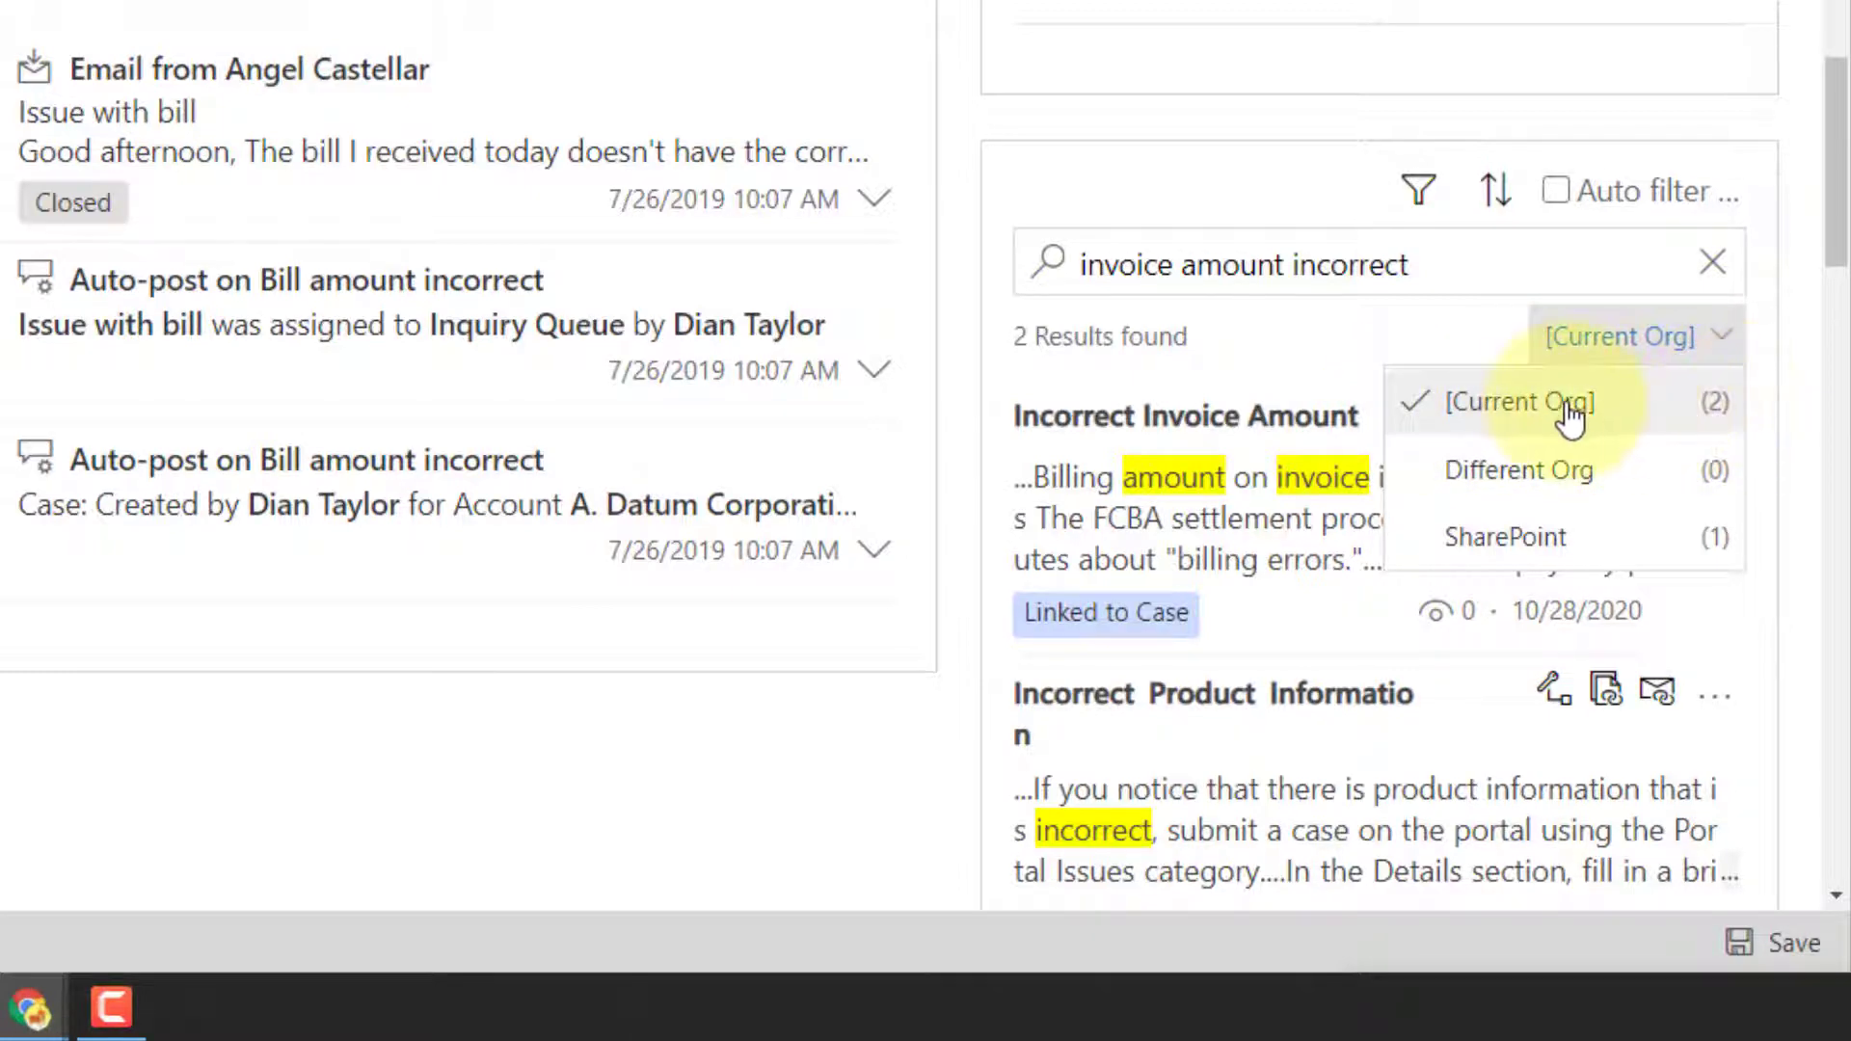
{"action": "left_click", "coordinate": [1532, 540]}
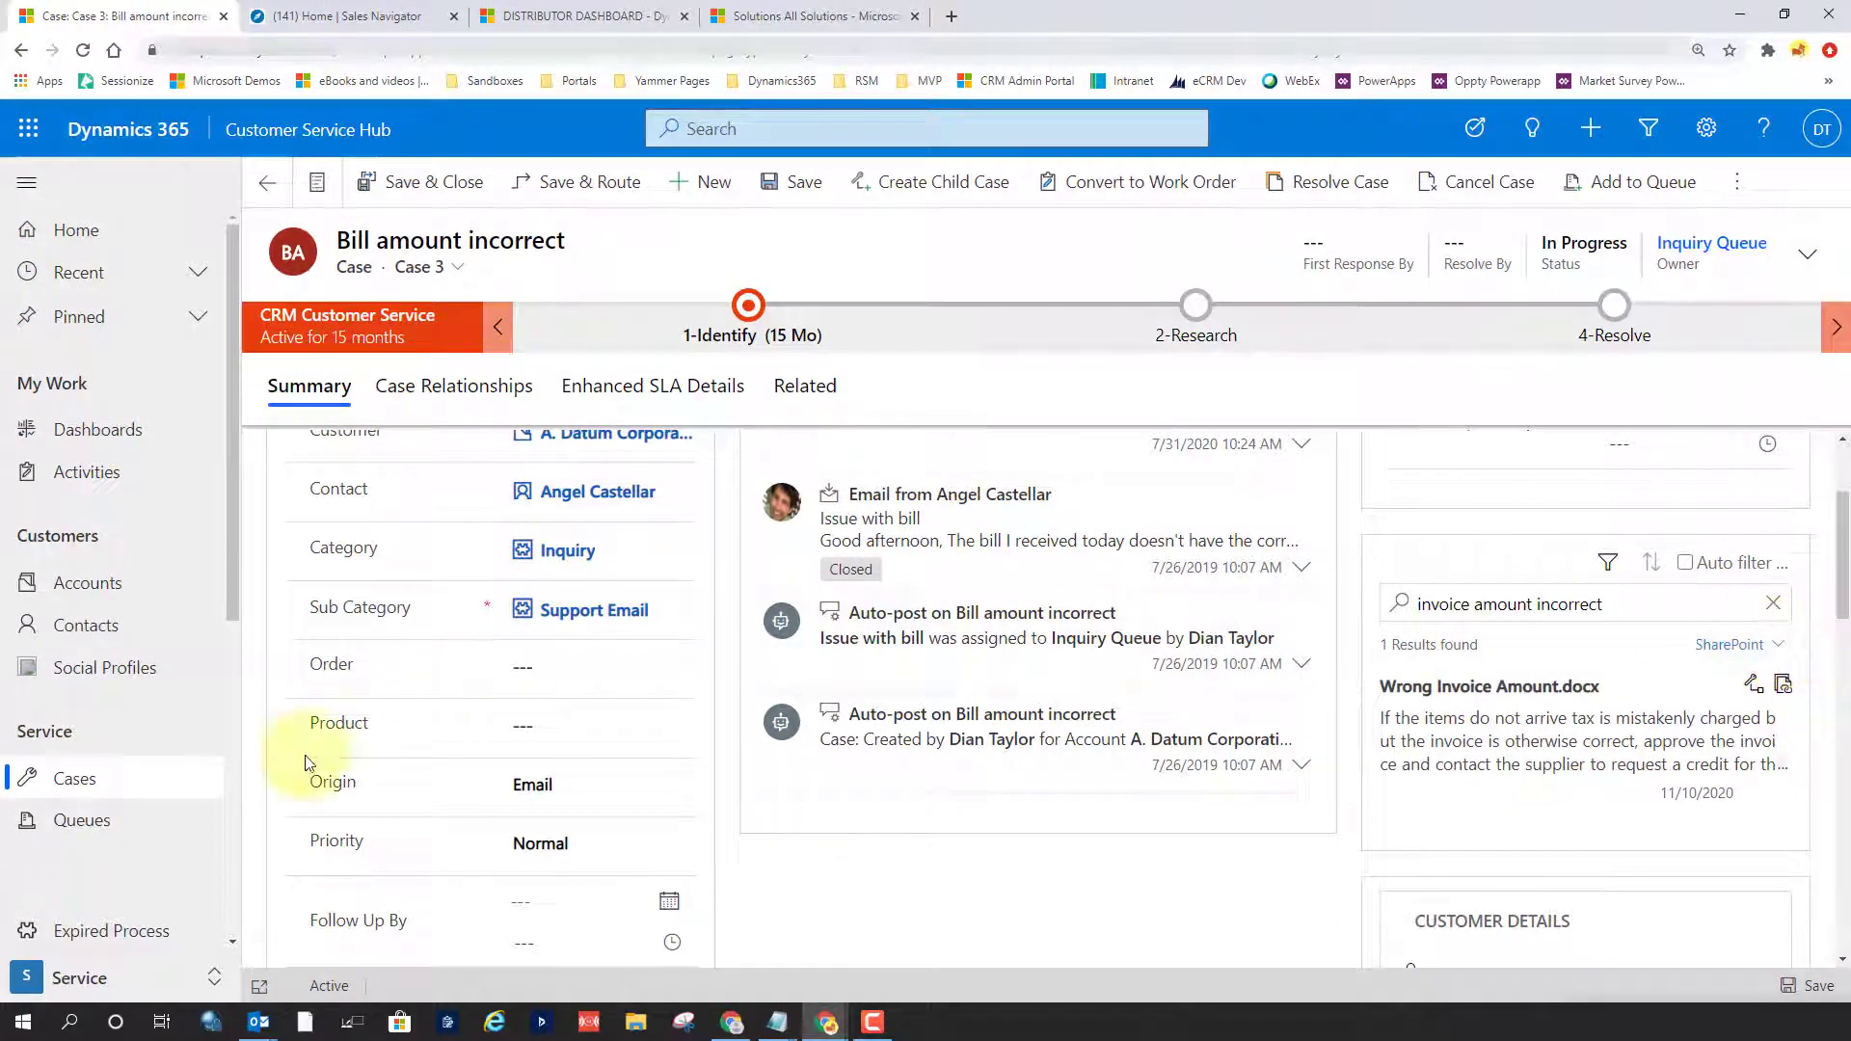
On the Knowledge Search page, search 'invoice' and filter to the SharePoint source.
{"action": "scroll", "coordinate": [246, 767], "scroll_direction": "down", "scroll_amount": 3}
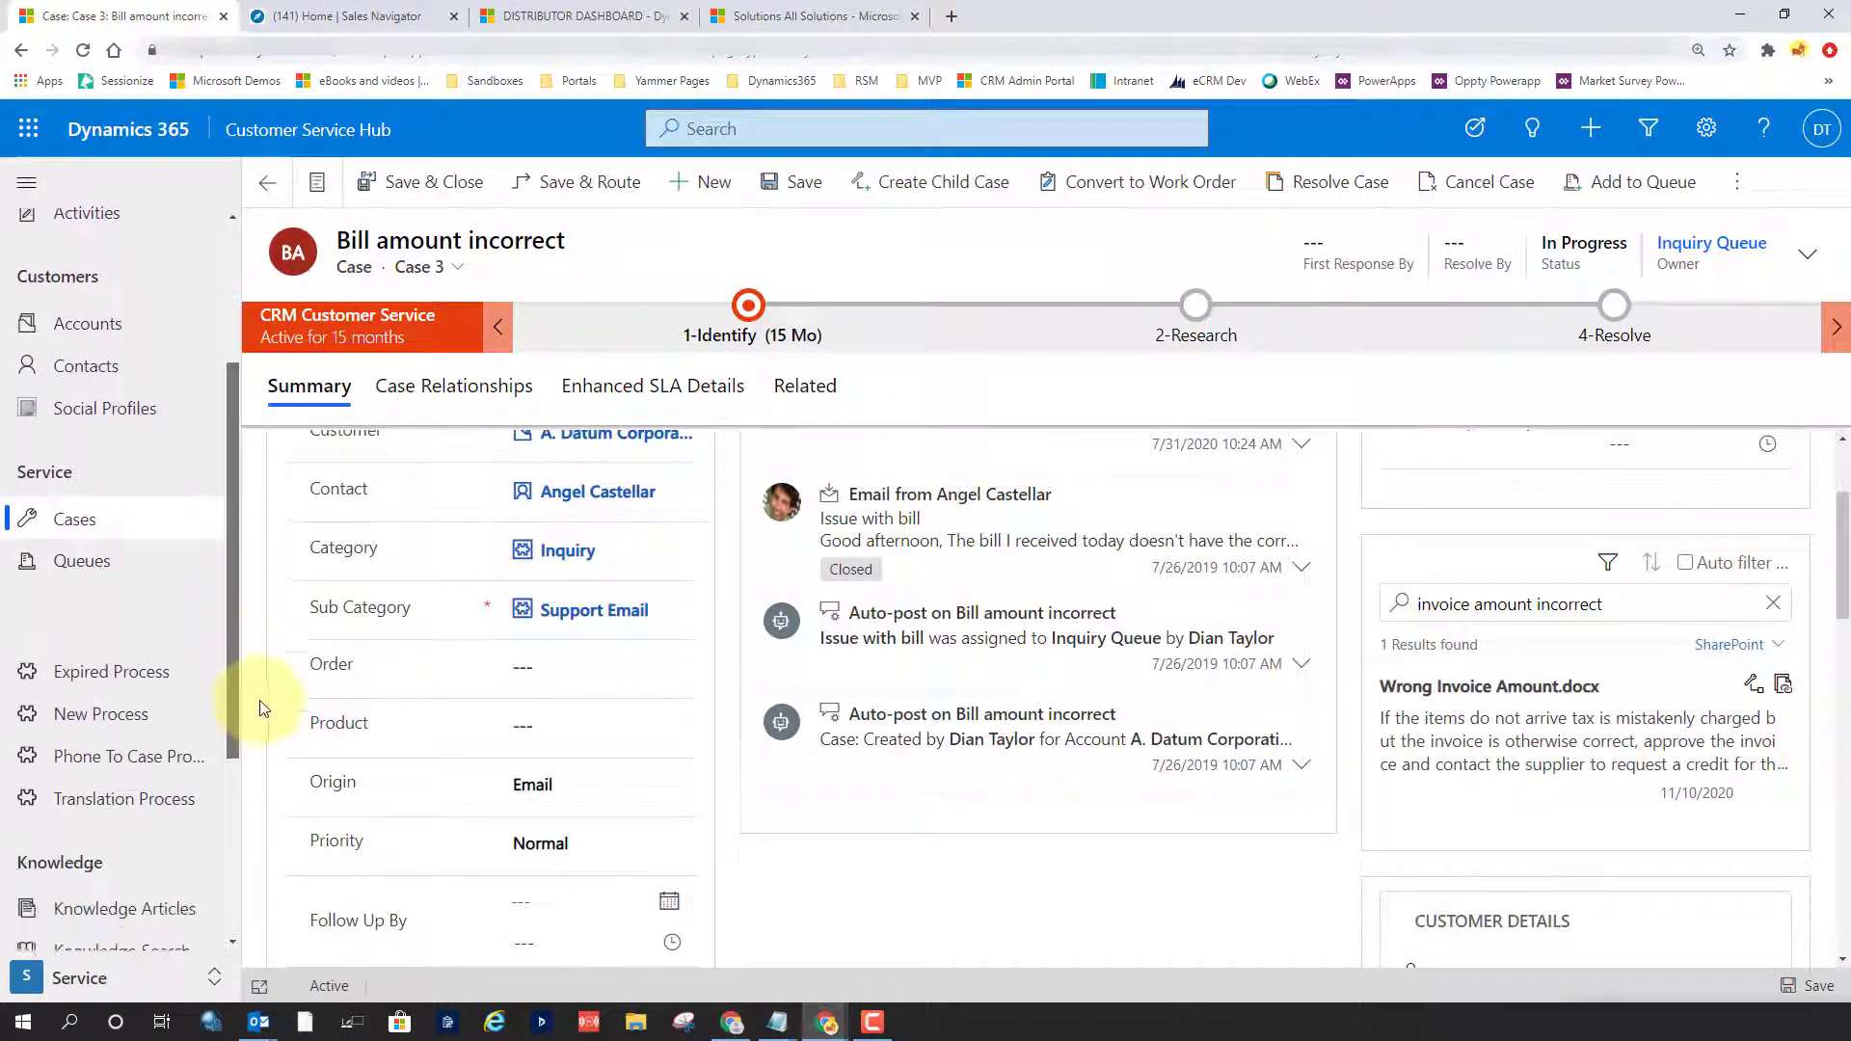
{"action": "scroll", "coordinate": [253, 733], "scroll_direction": "down", "scroll_amount": 2}
{"action": "left_click", "coordinate": [138, 819]}
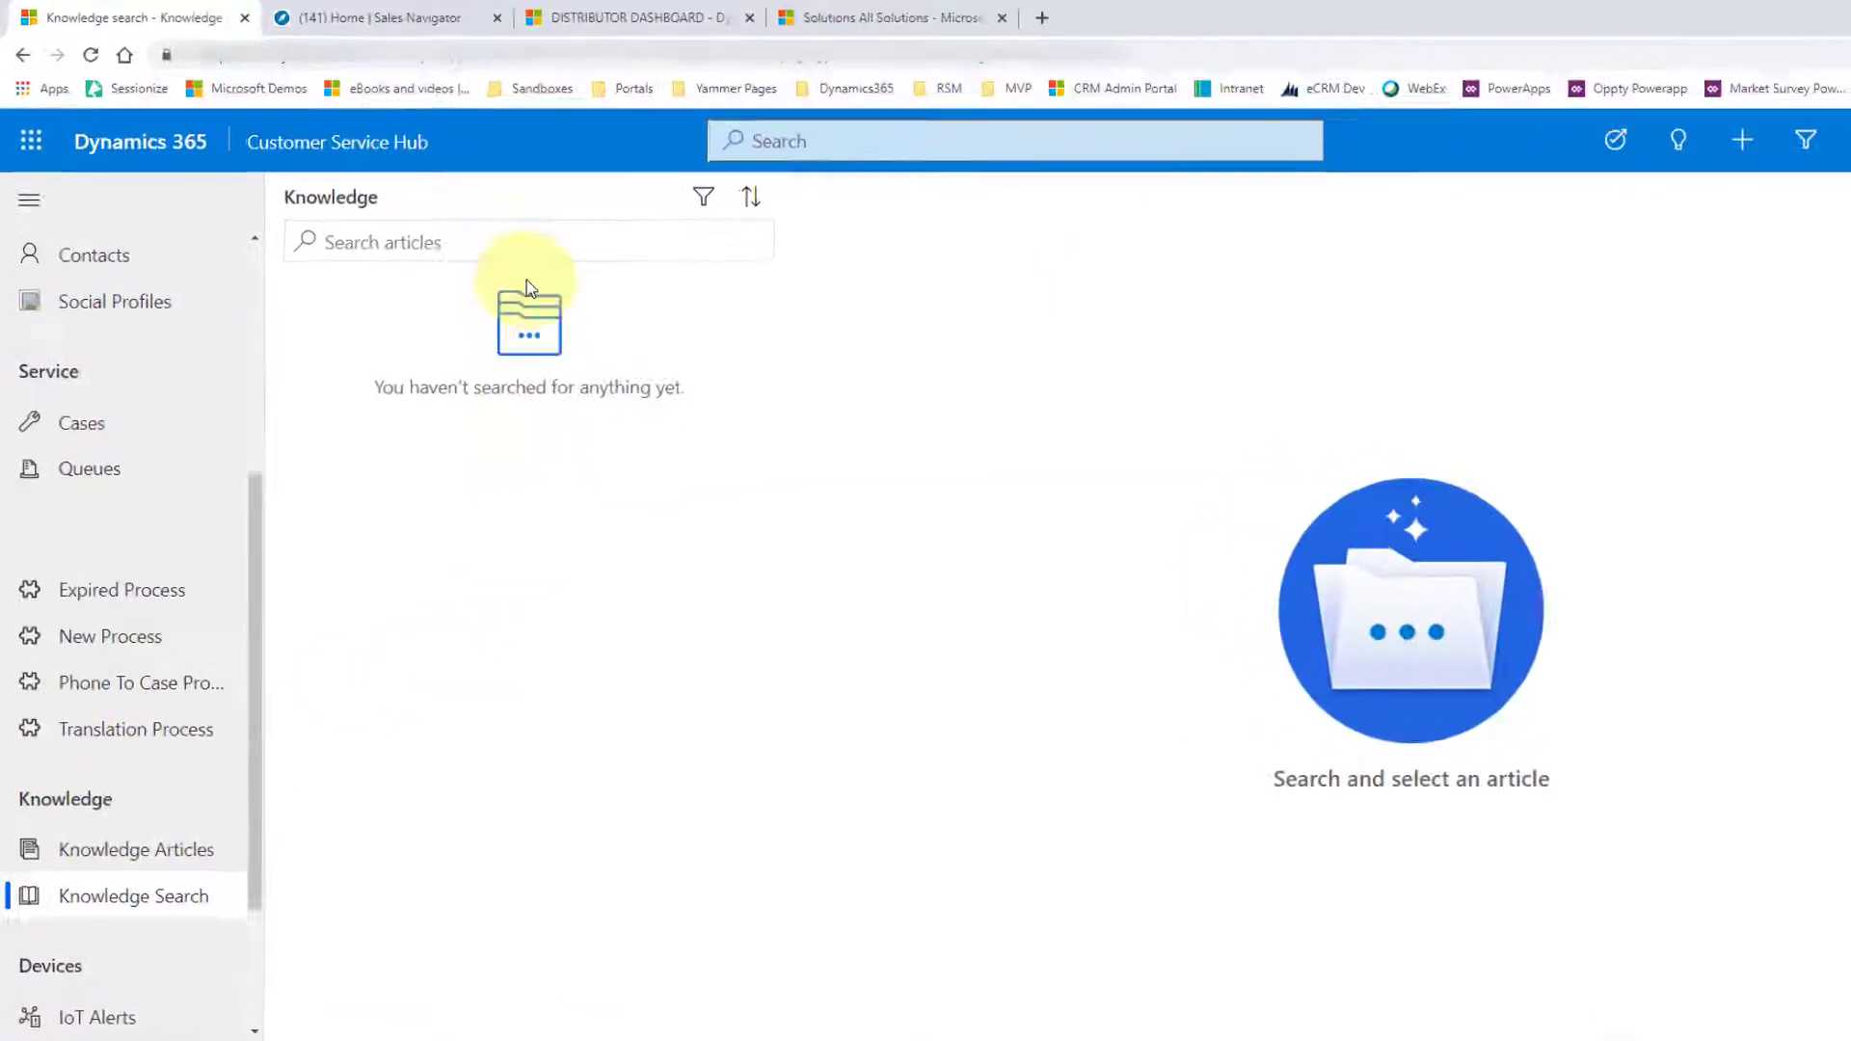
{"action": "left_click", "coordinate": [528, 246]}
{"action": "type", "text": "i"}
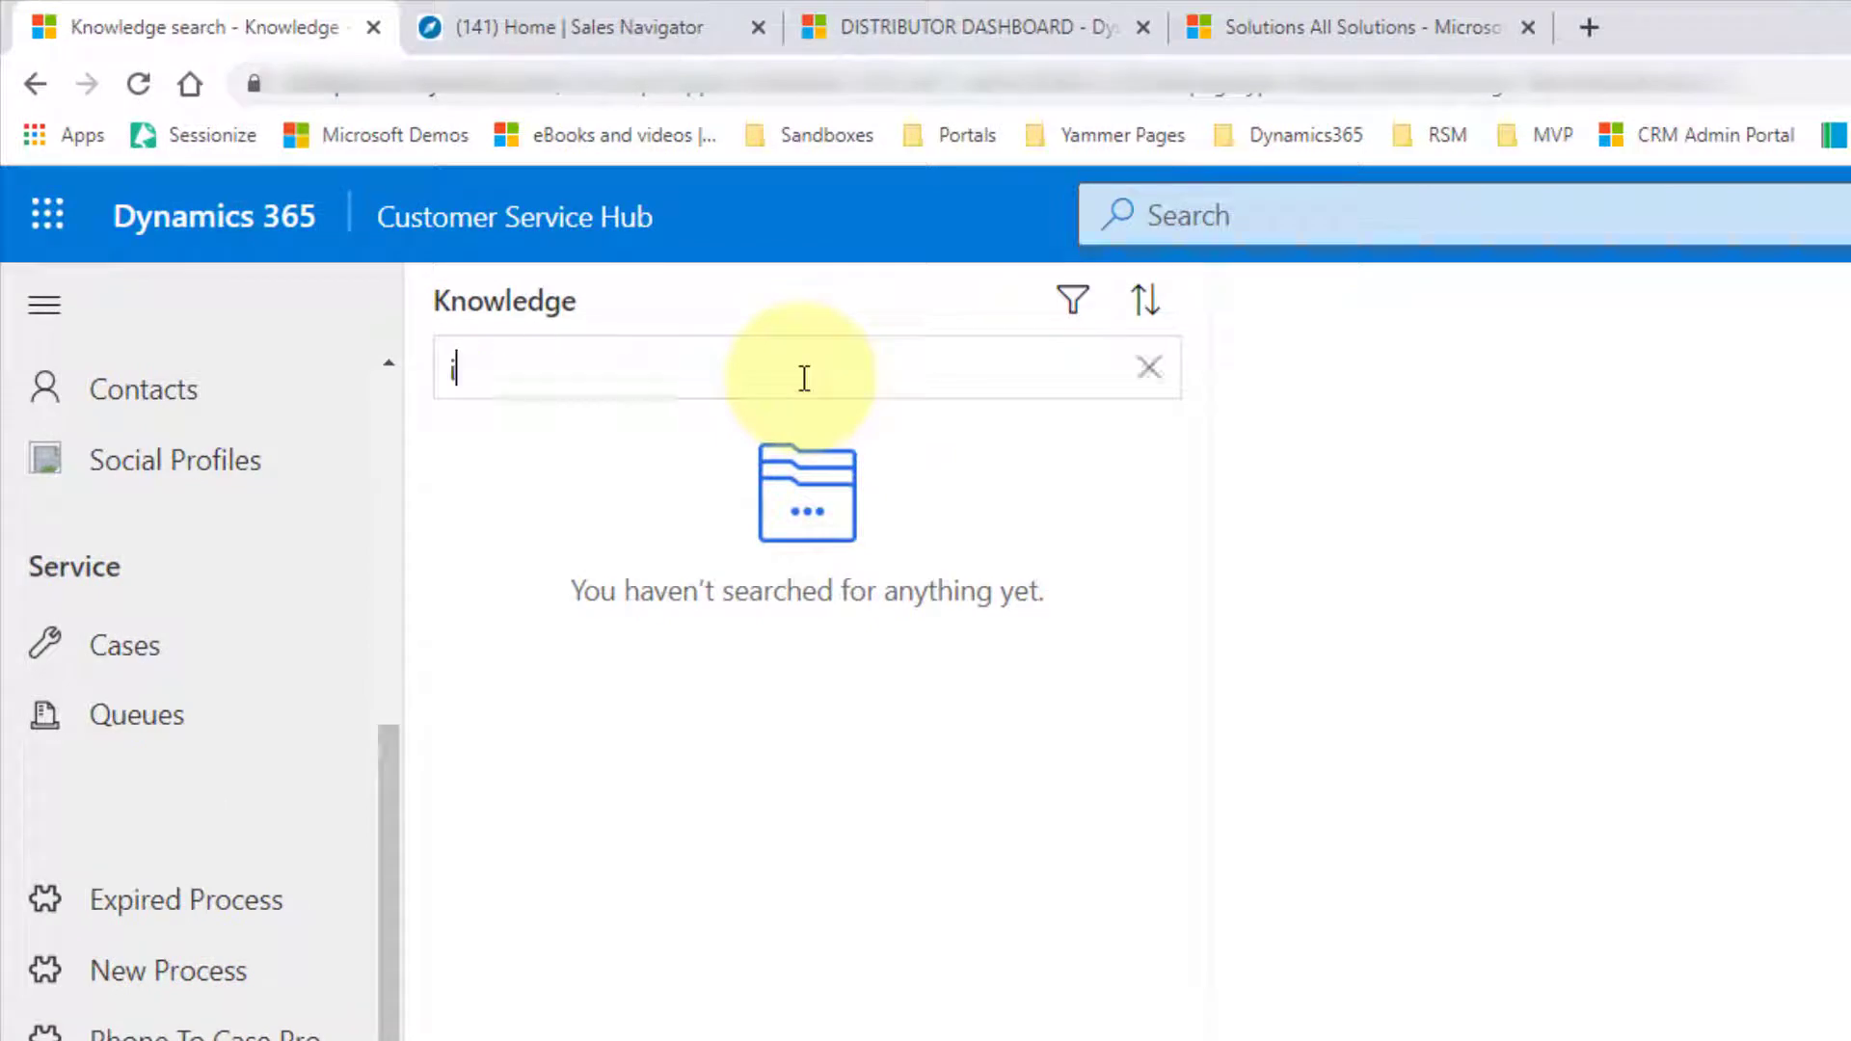
{"action": "type", "text": "nvoice"}
{"action": "key", "text": "Return"}
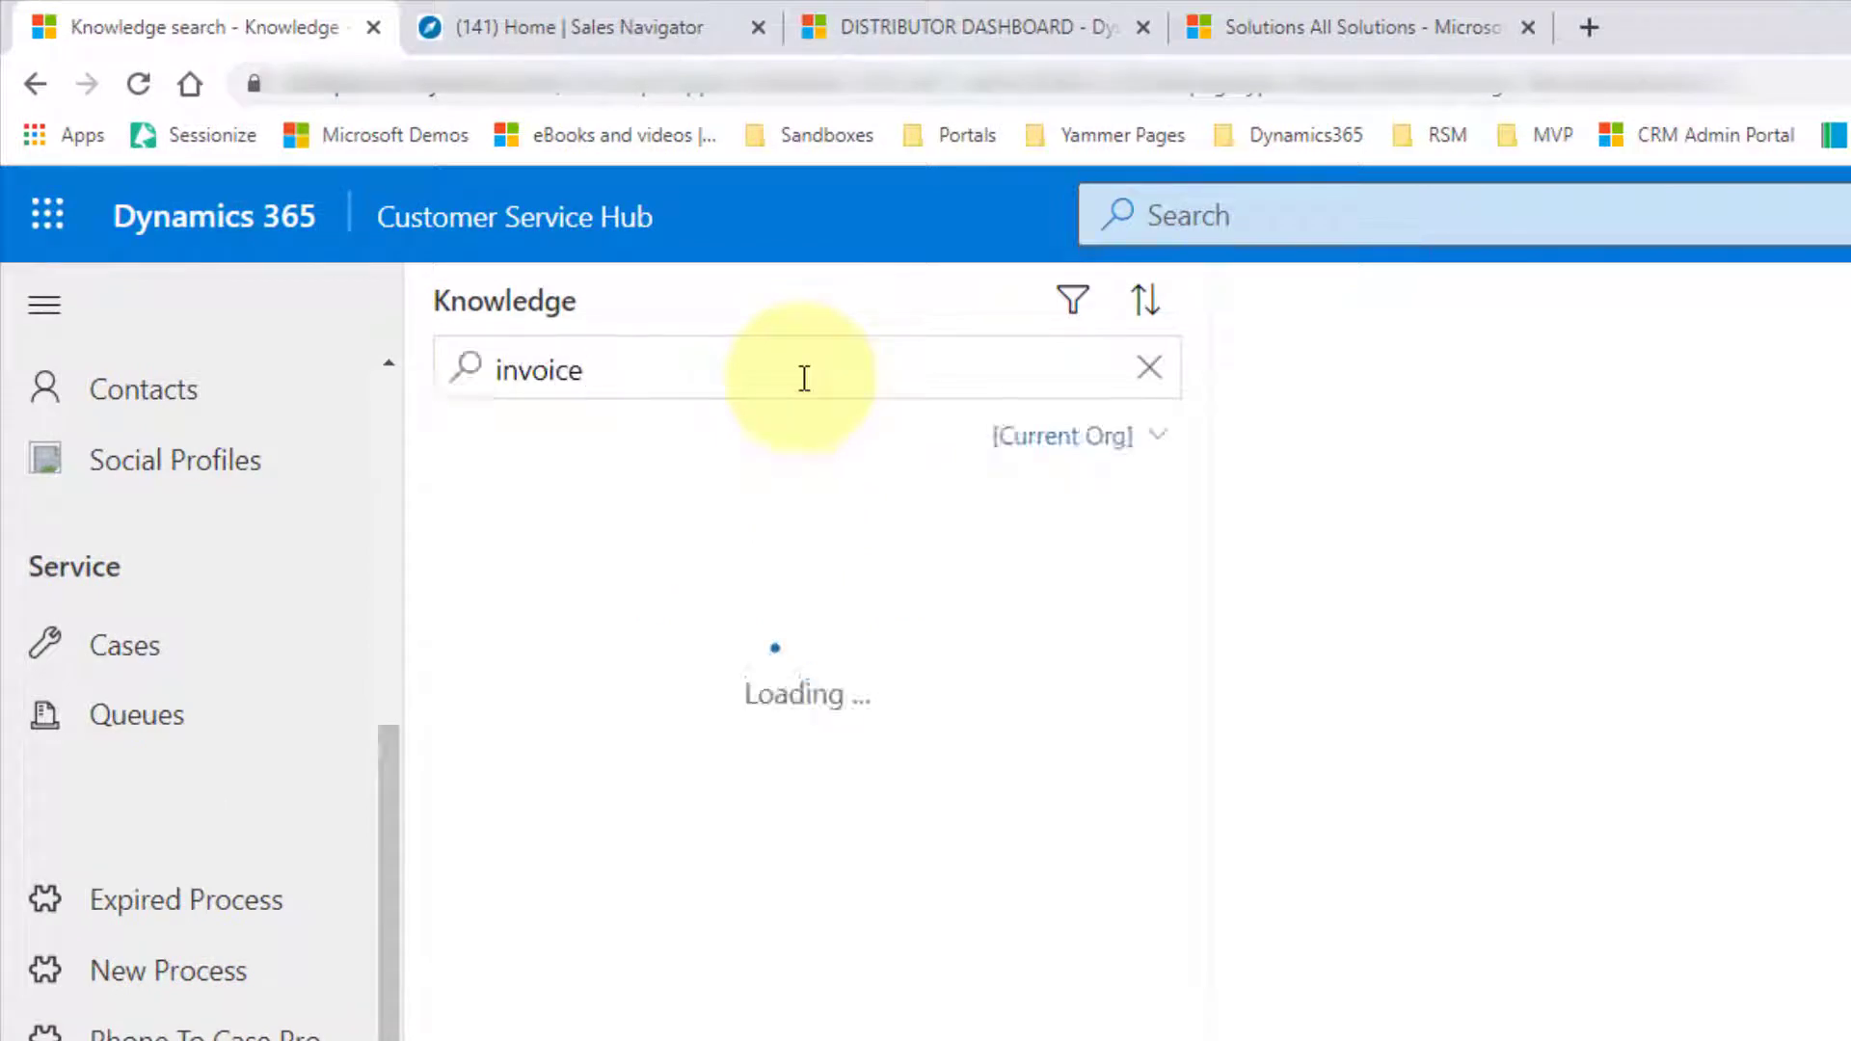
{"action": "left_click", "coordinate": [1160, 441]}
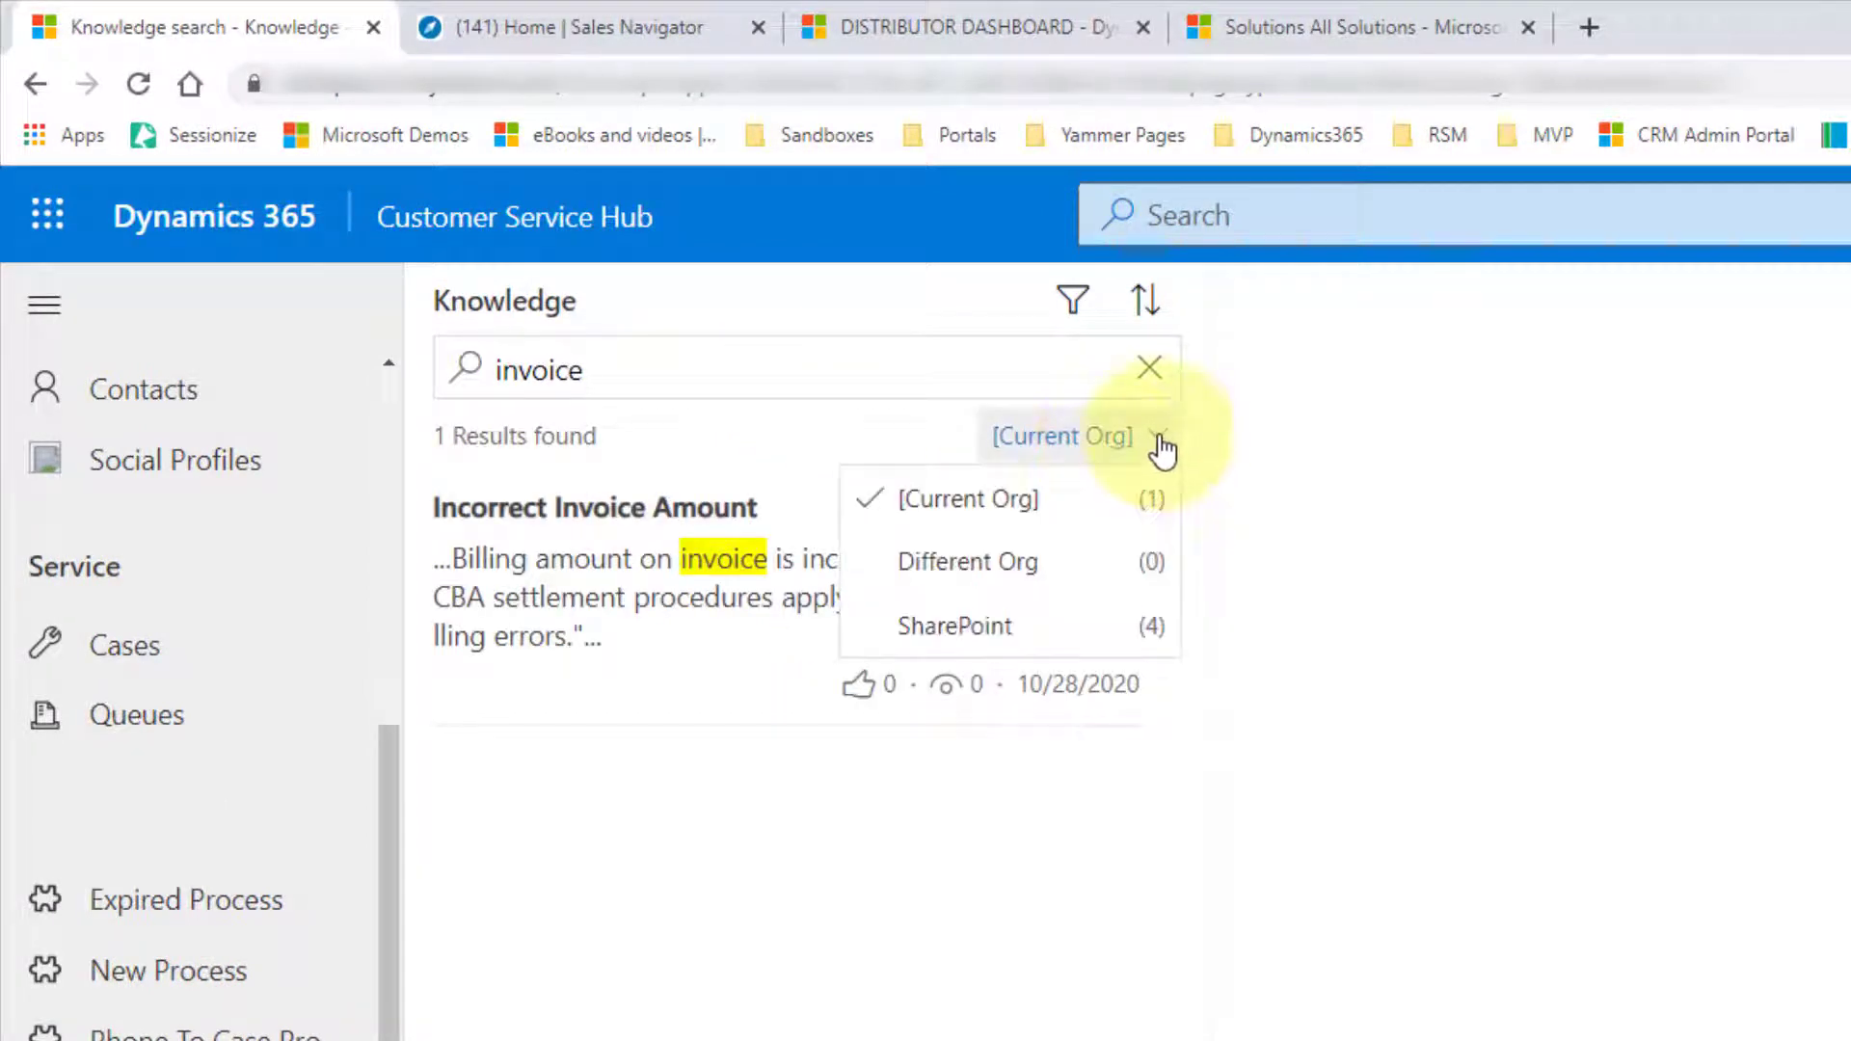
{"action": "left_click", "coordinate": [978, 635]}
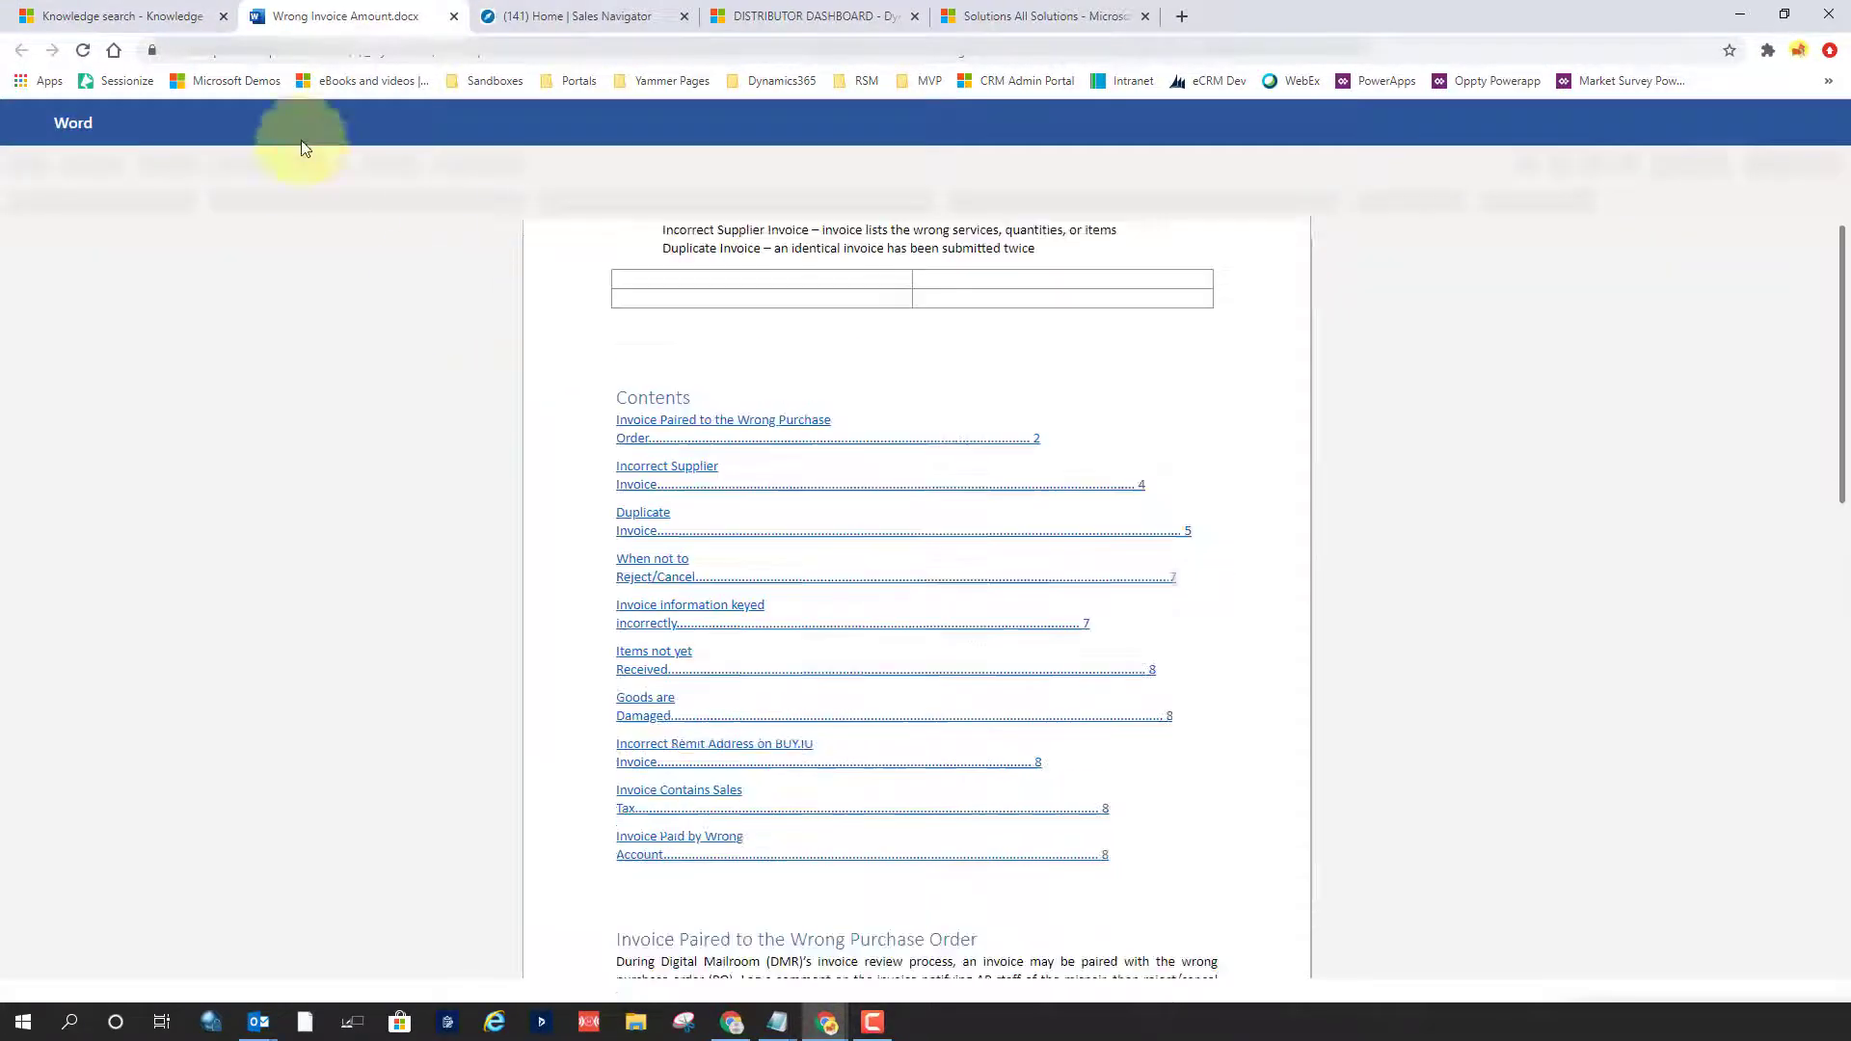
Switch to the Customer Service workspace app and open the Incorrect Invoice amount case.
{"action": "left_click", "coordinate": [152, 21]}
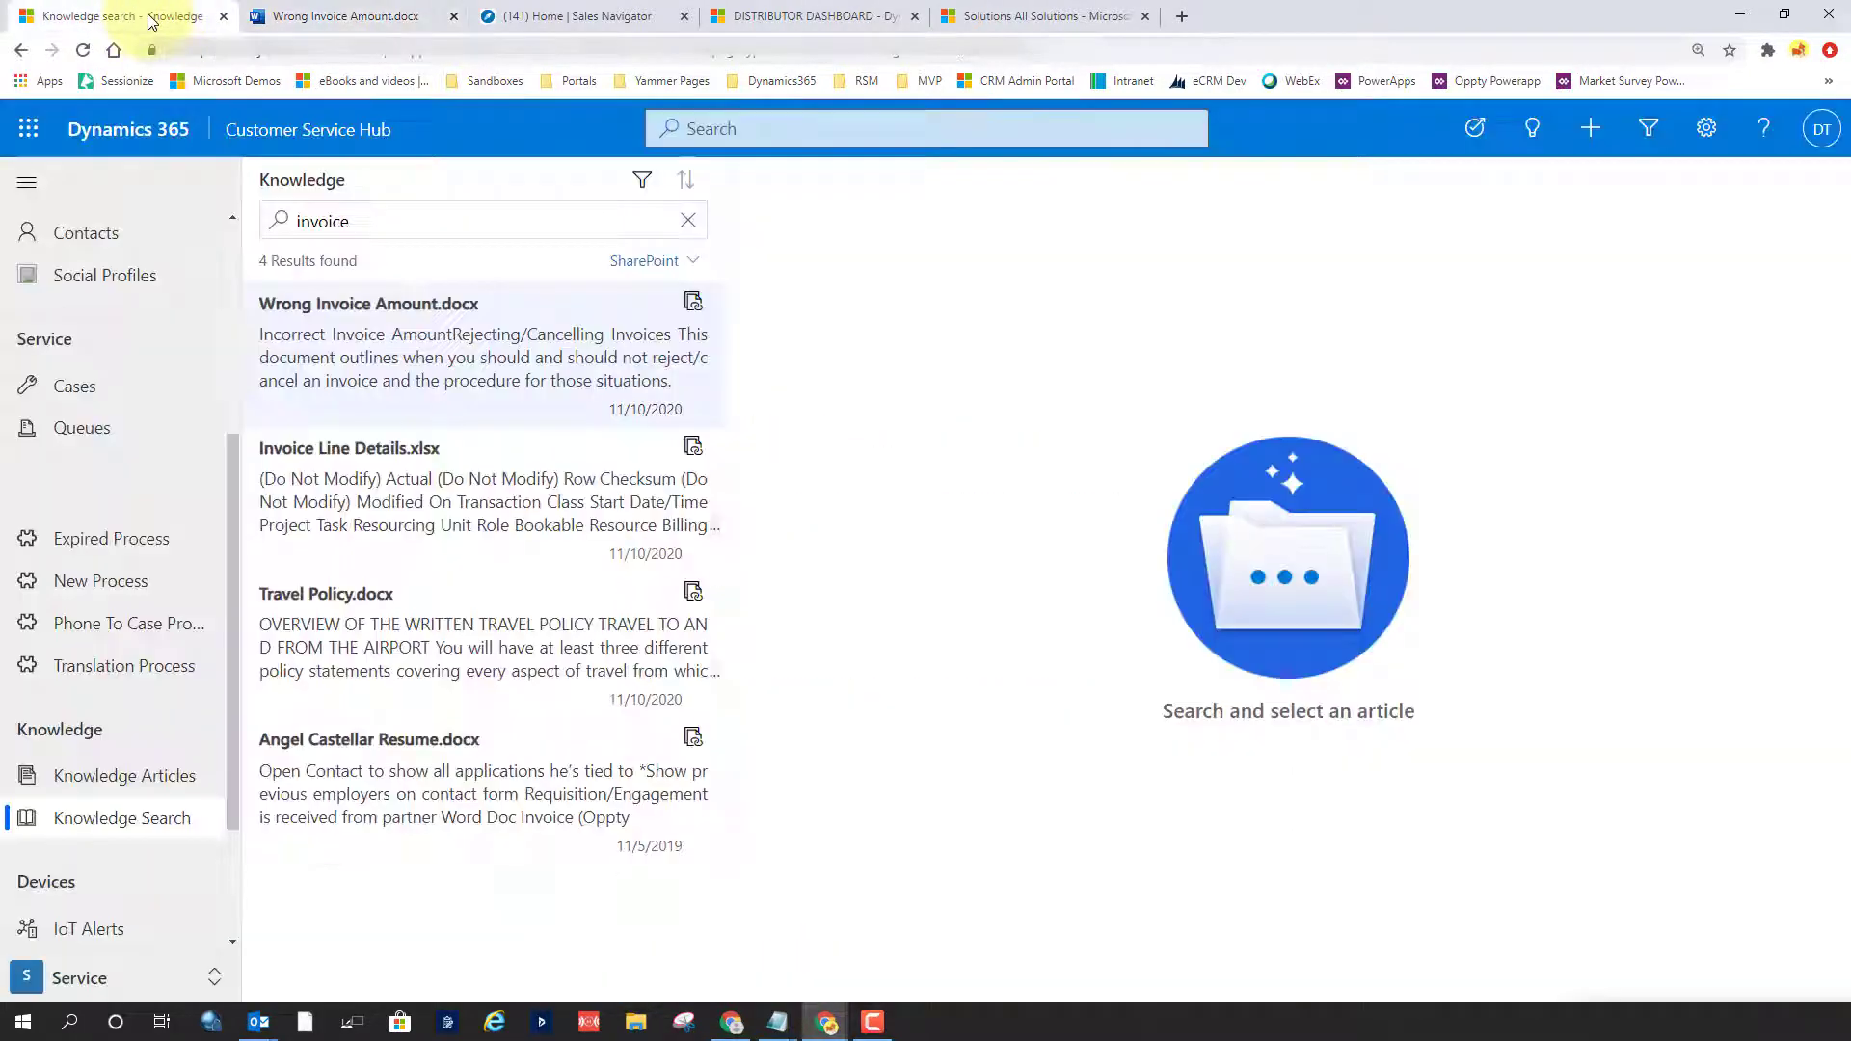
{"action": "left_click", "coordinate": [364, 135]}
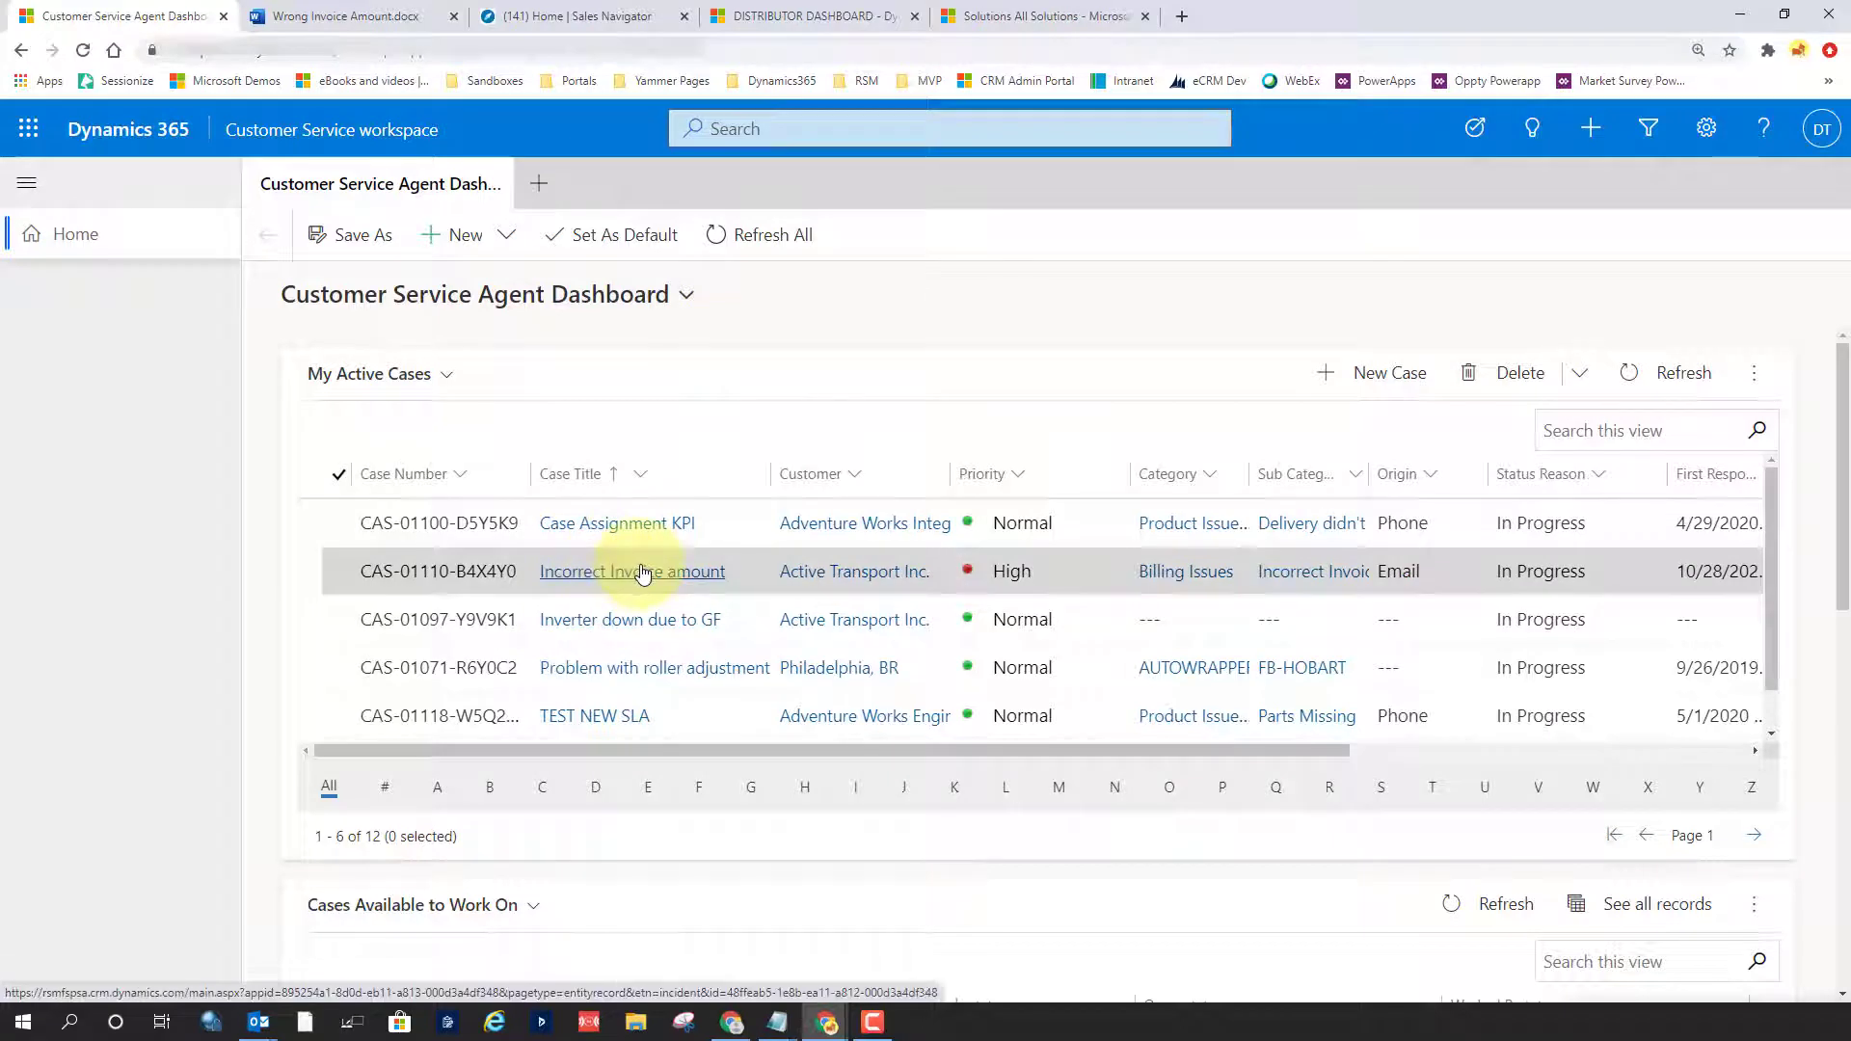
{"action": "left_click", "coordinate": [643, 574]}
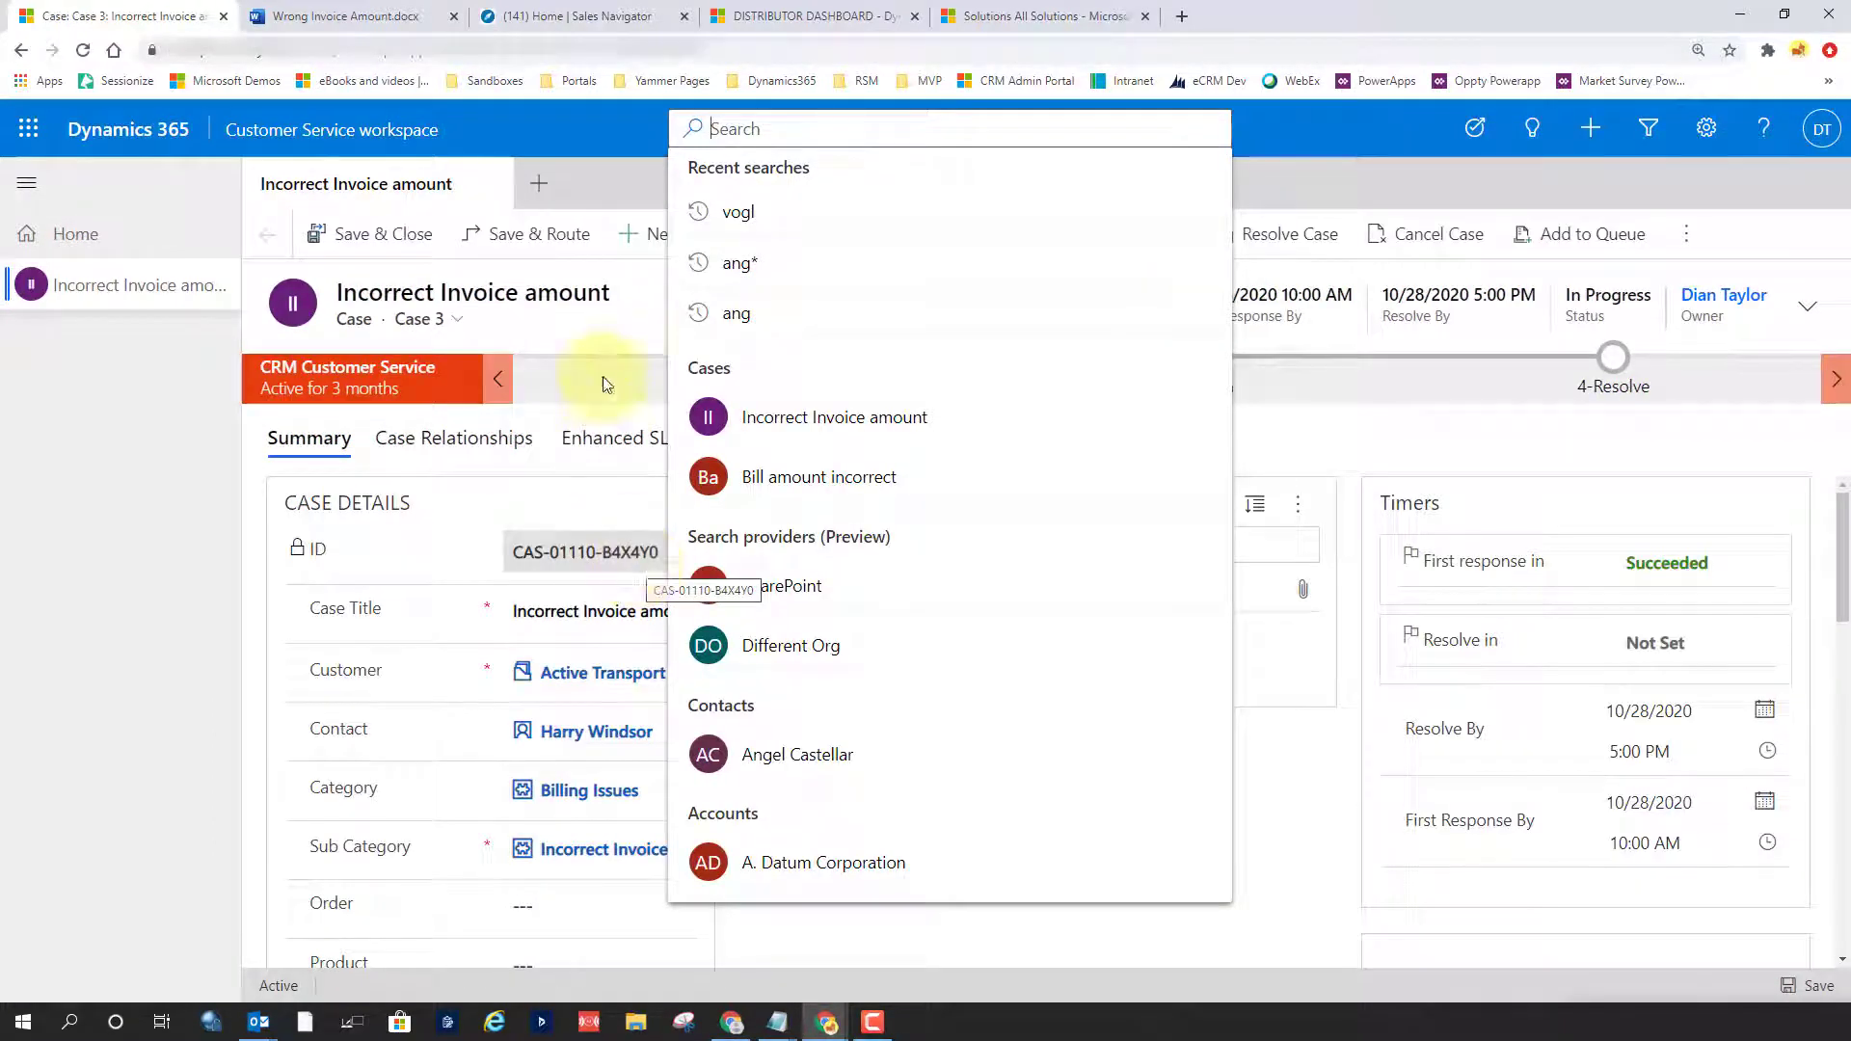
Open Knowledge search in the productivity pane and view its result counts per source.
{"action": "left_click", "coordinate": [595, 342]}
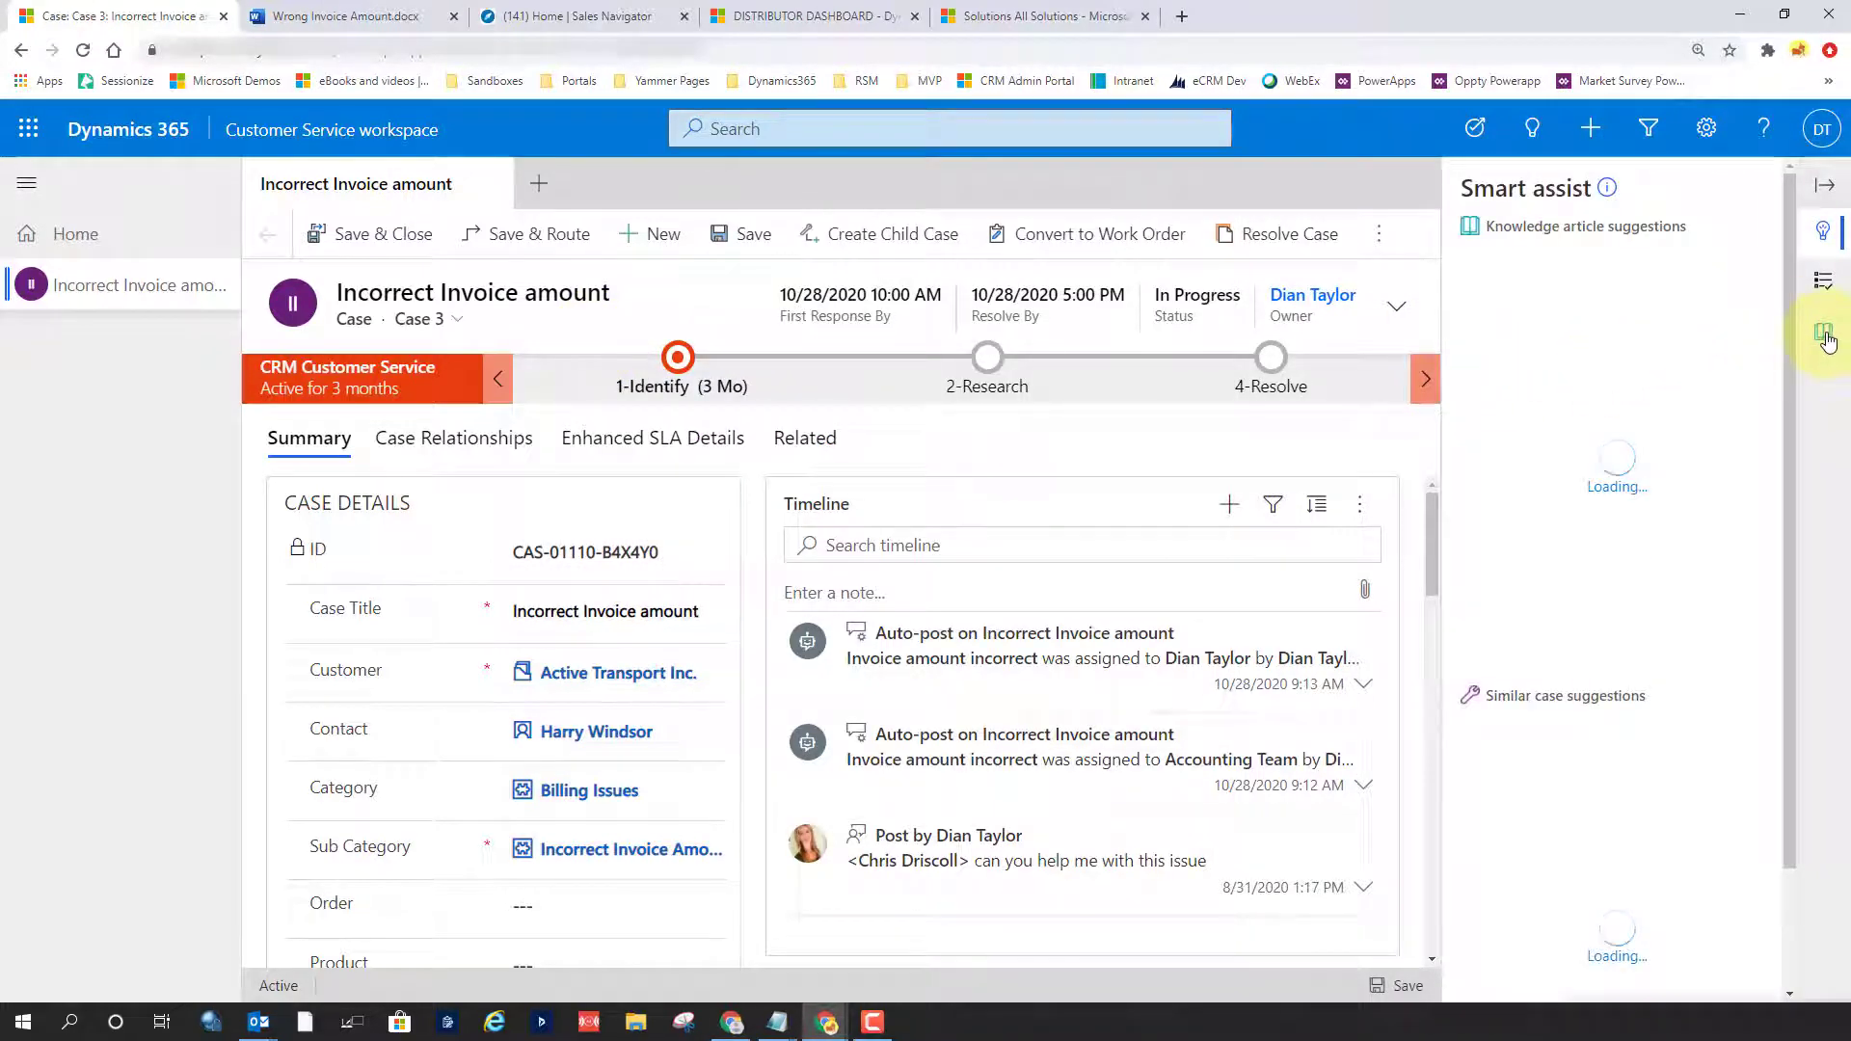
{"action": "left_click", "coordinate": [1826, 335]}
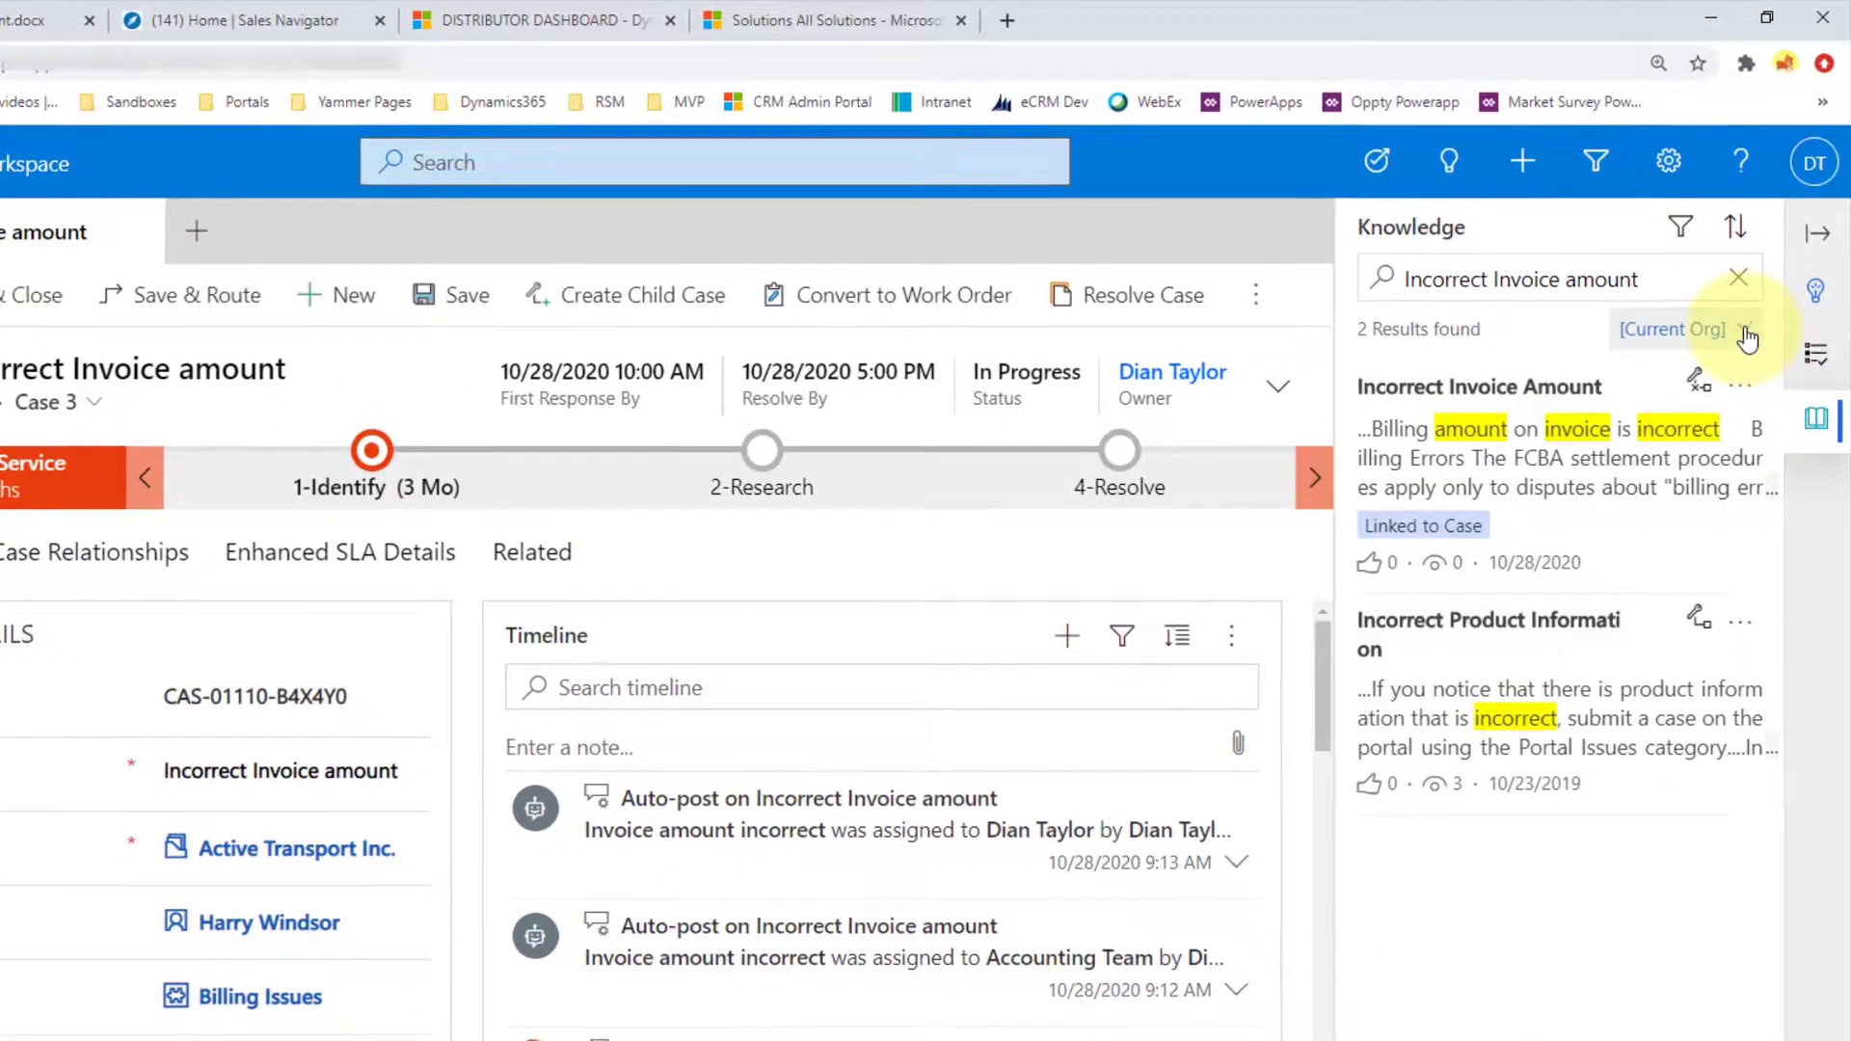
{"action": "left_click", "coordinate": [1746, 331]}
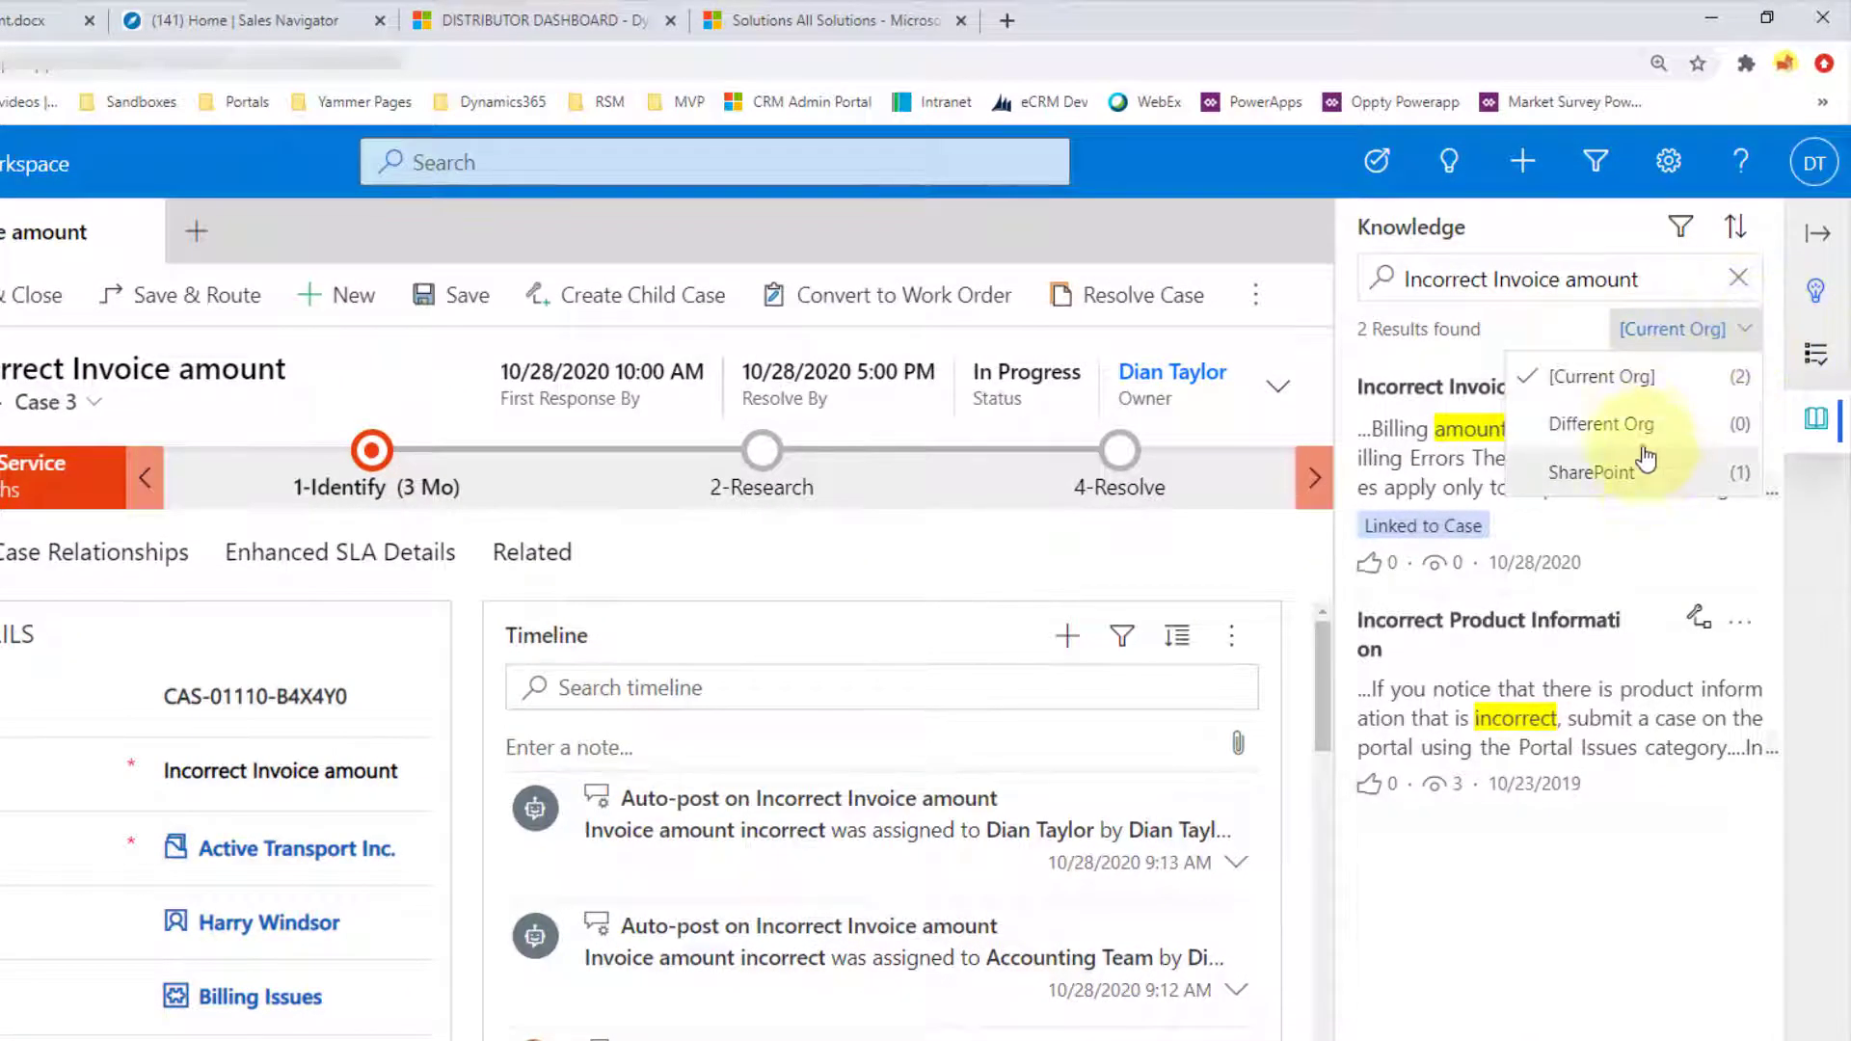